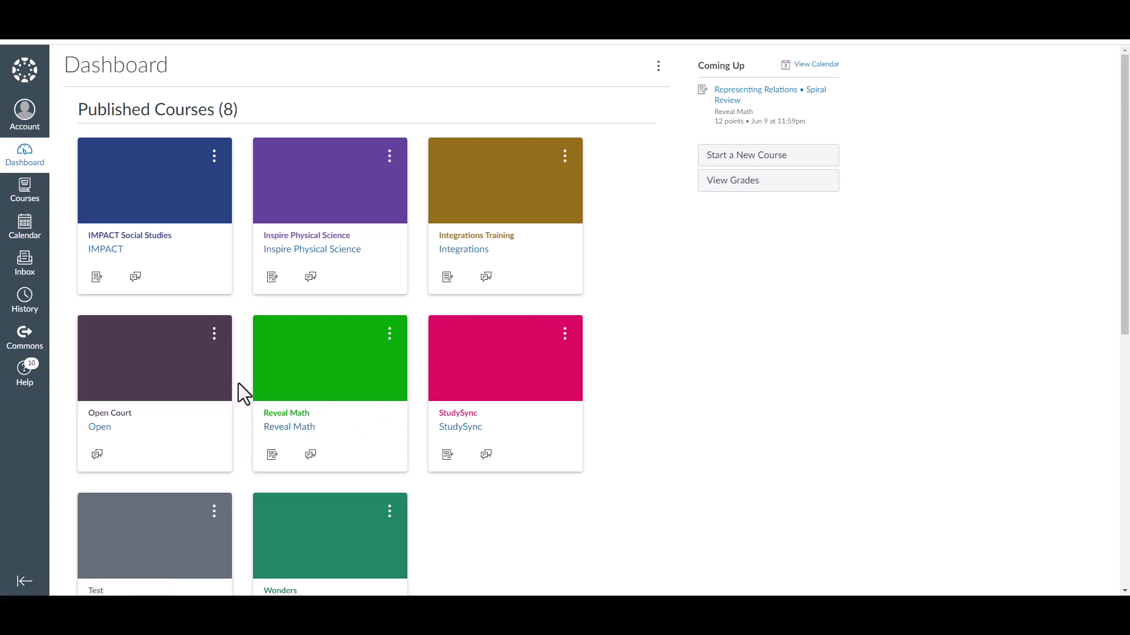
# Open the Reveal Math course and launch McGraw Hill LTI Link: Grades and Assignment Integration from its modules page.
pyautogui.click(299, 417)
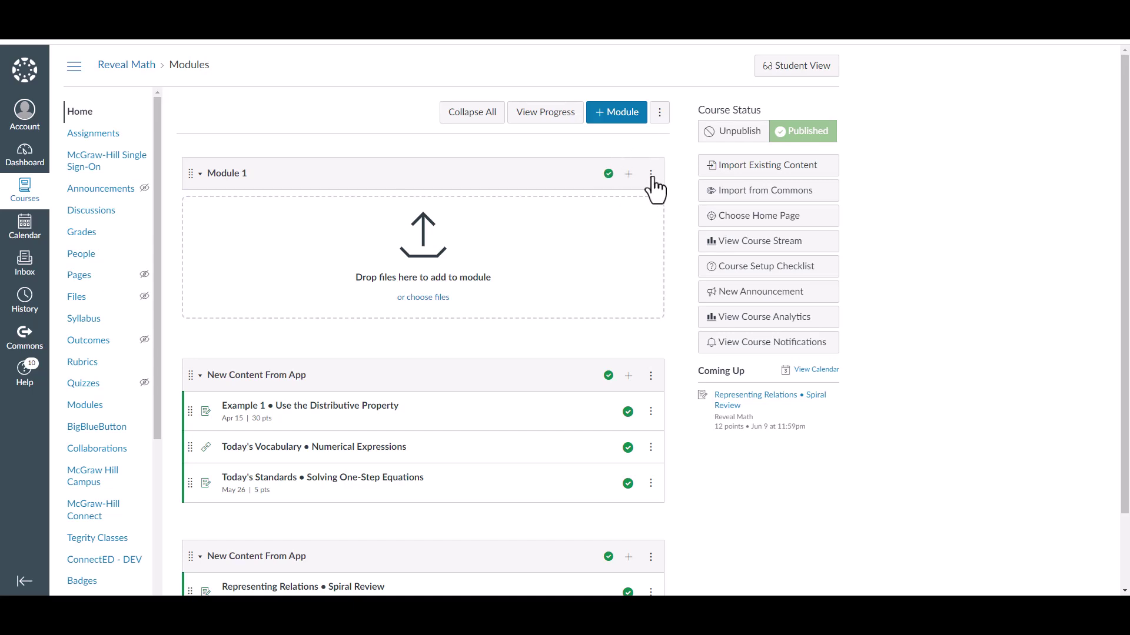
pyautogui.scroll(-1, 654, 390)
pyautogui.click(651, 357)
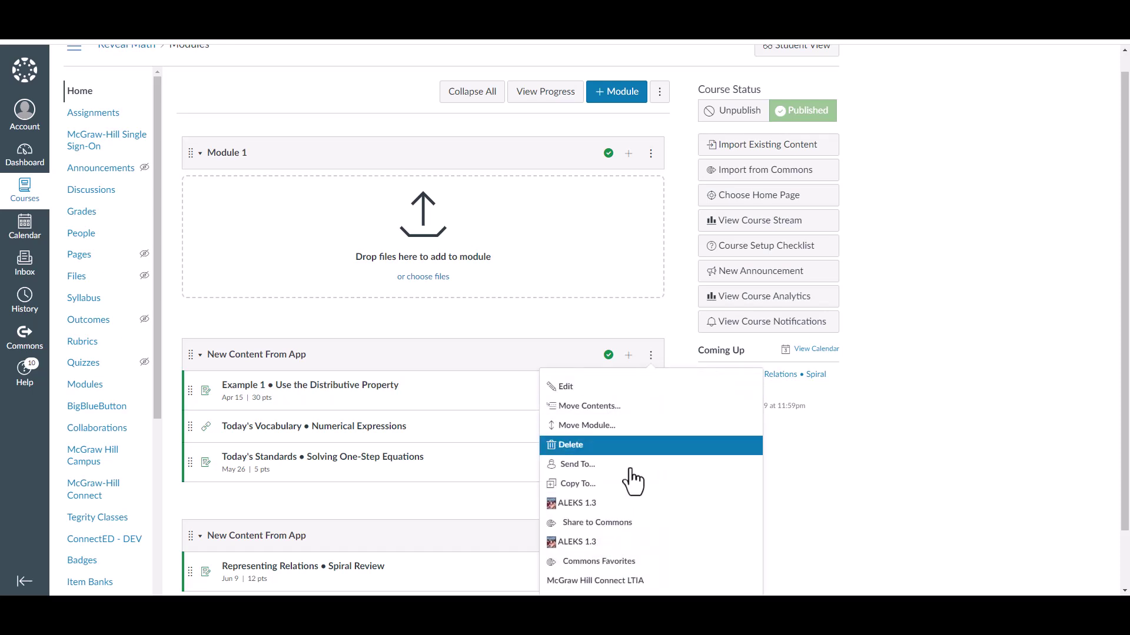
pyautogui.scroll(-3, 624, 539)
pyautogui.click(747, 377)
pyautogui.click(660, 112)
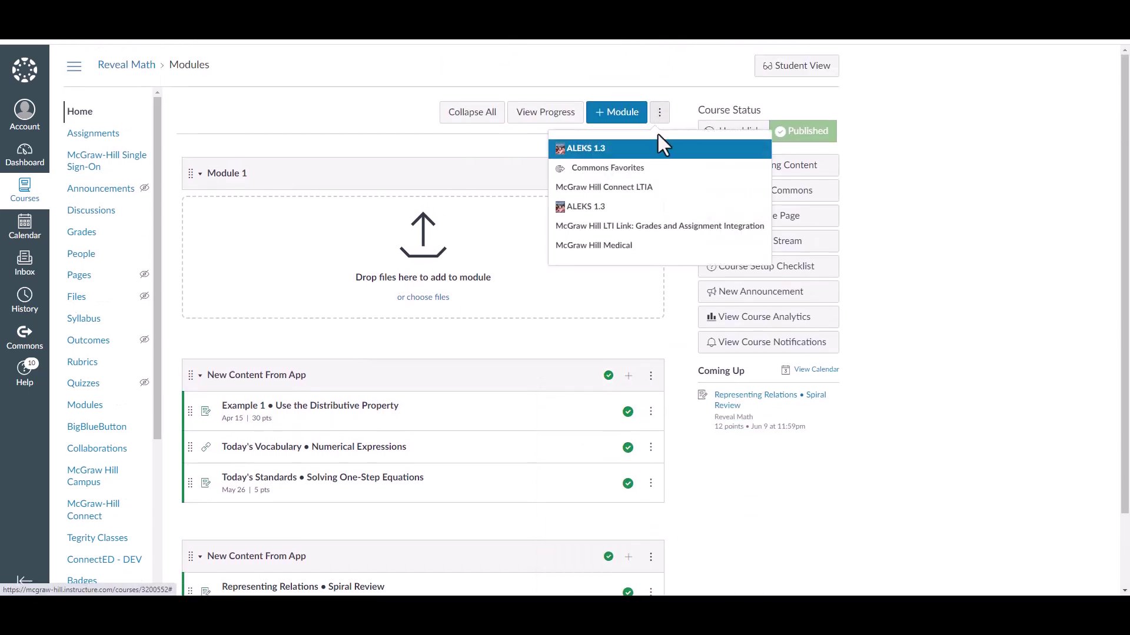
pyautogui.click(649, 233)
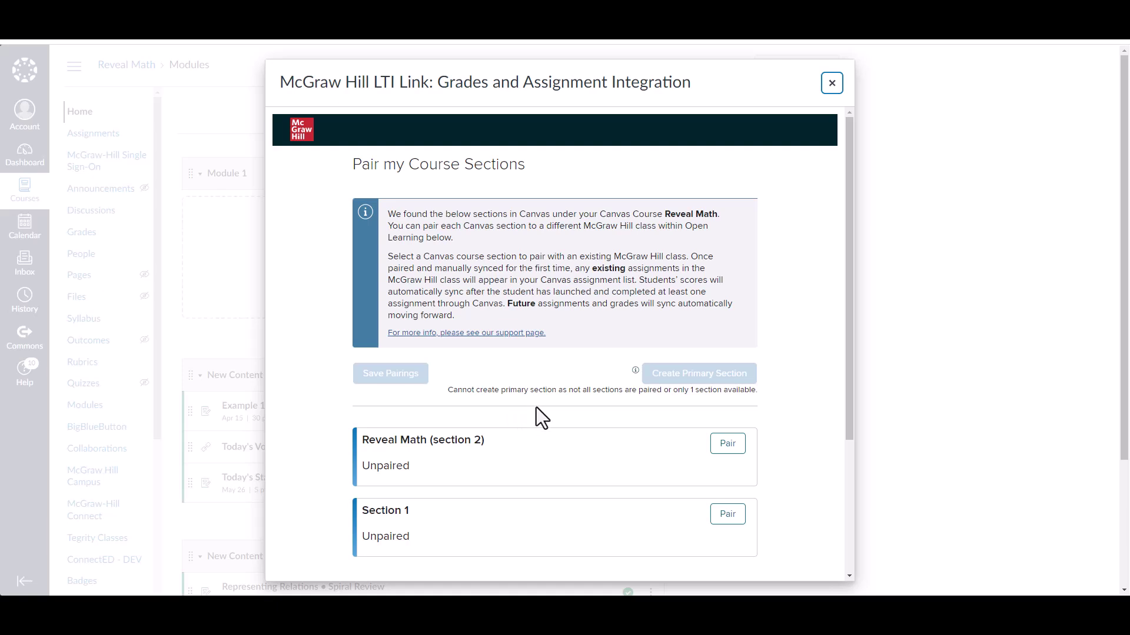
# Examine the Canvas course sections offered for pairing, Reveal Math (section 2) and Section 1, with the accompanying instructions.
pyautogui.scroll(-1, 537, 408)
pyautogui.scroll(1, 549, 411)
pyautogui.moveTo(420, 514); pyautogui.dragTo(358, 516)
pyautogui.moveTo(488, 442); pyautogui.dragTo(426, 442)
pyautogui.click(411, 415)
pyautogui.scroll(-3, 436, 423)
pyautogui.scroll(2, 478, 459)
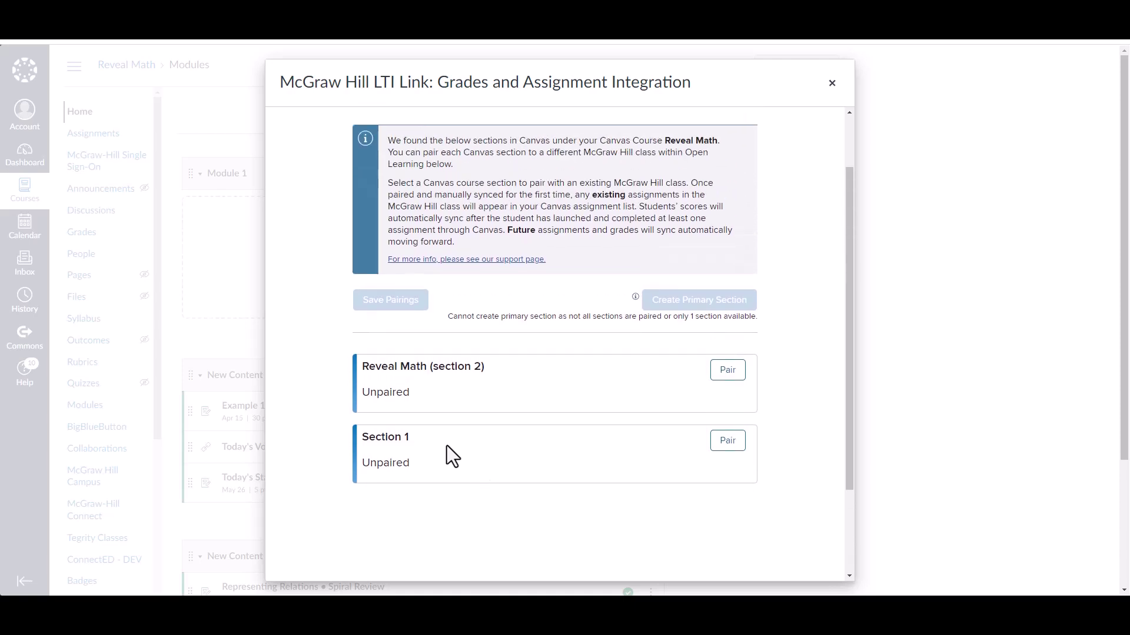
pyautogui.scroll(1, 520, 395)
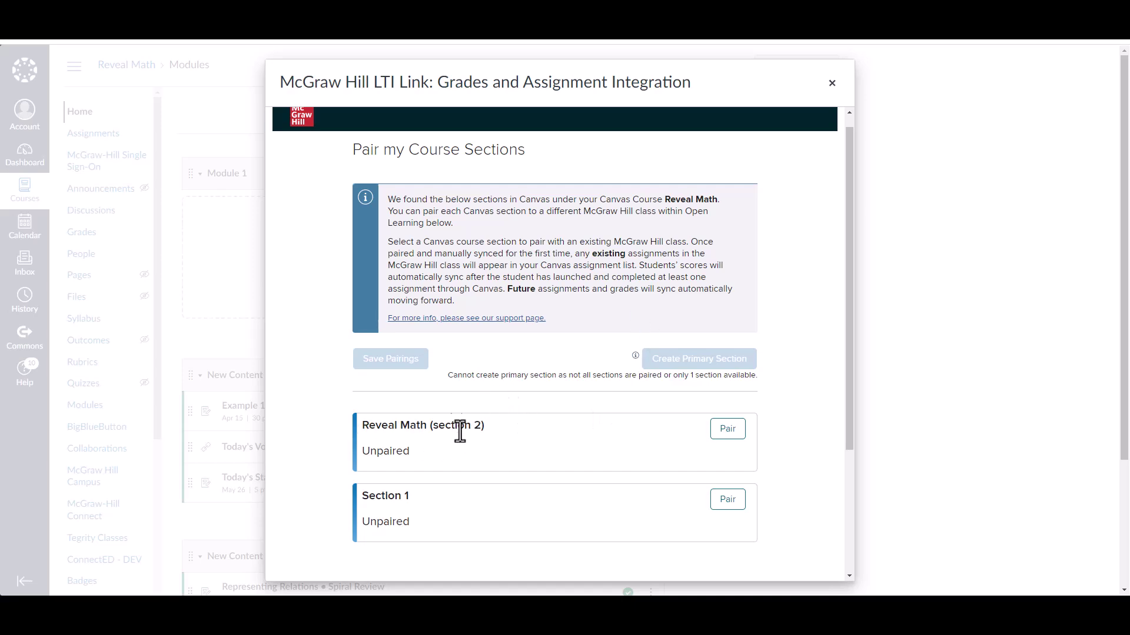
pyautogui.scroll(-3, 595, 465)
pyautogui.scroll(3, 595, 460)
# Pair Reveal Math (section 2) with the Reveal Section 2 class from INTEGRATION TEST SCHOOL.
pyautogui.click(727, 434)
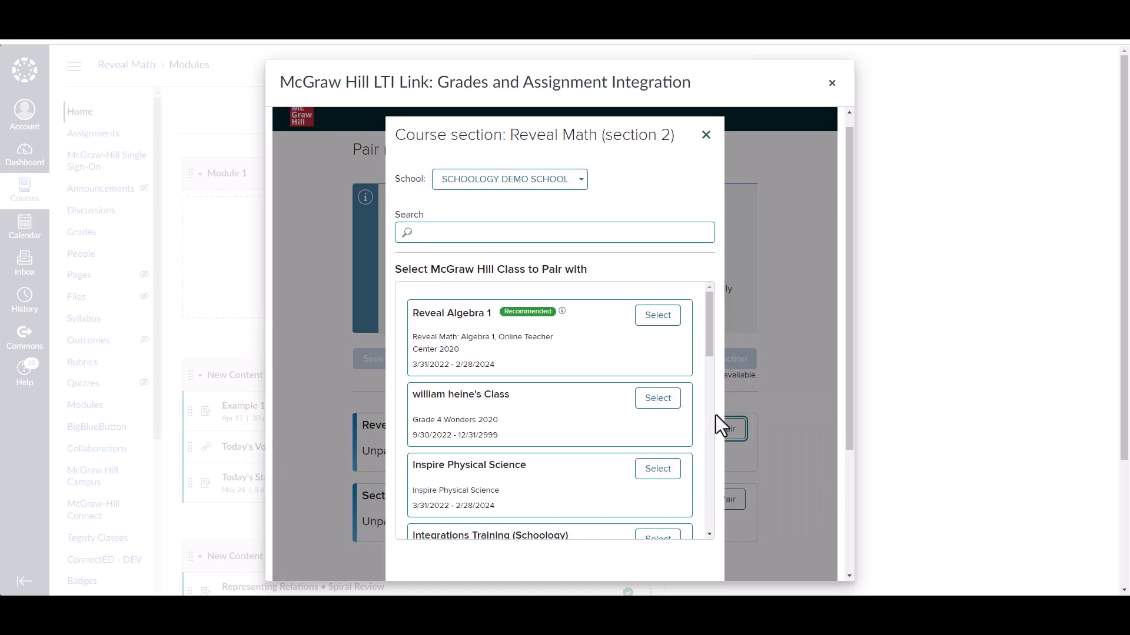
pyautogui.click(550, 184)
pyautogui.click(510, 222)
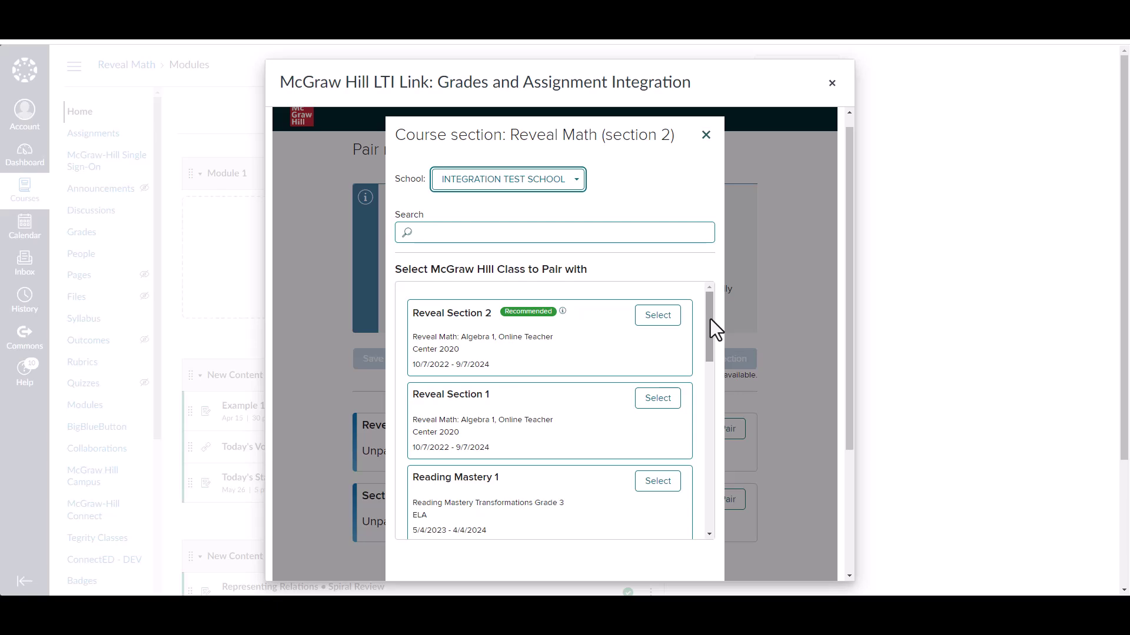
pyautogui.moveTo(710, 319)
pyautogui.mouseDown()
pyautogui.moveTo(691, 505)
pyautogui.moveTo(717, 313)
pyautogui.mouseUp()
pyautogui.moveTo(492, 315); pyautogui.dragTo(409, 311)
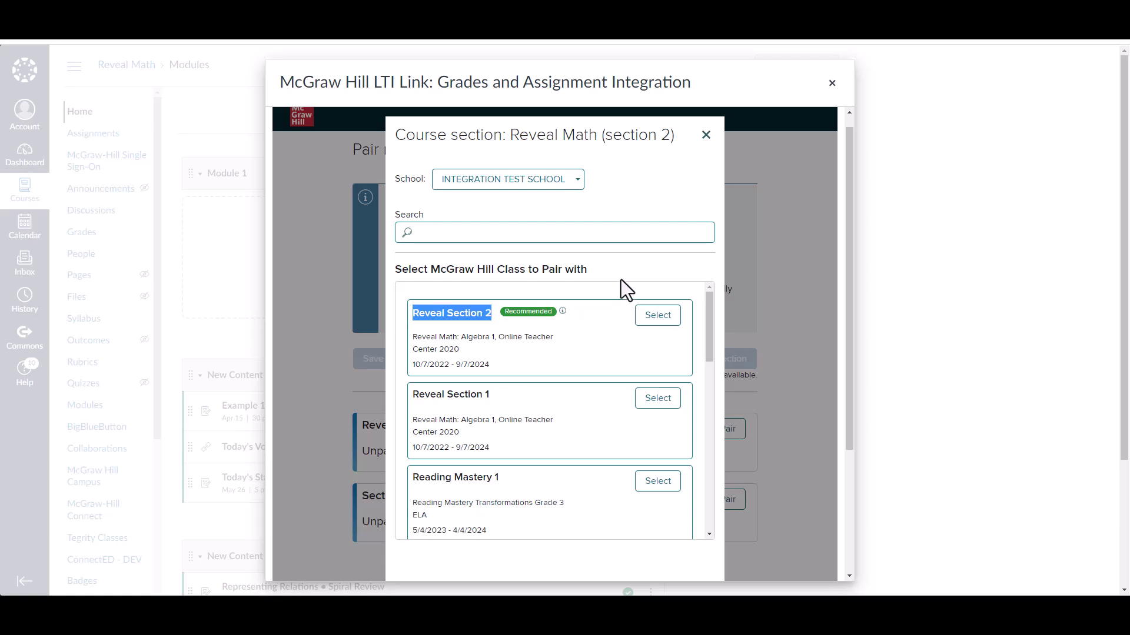
pyautogui.click(576, 291)
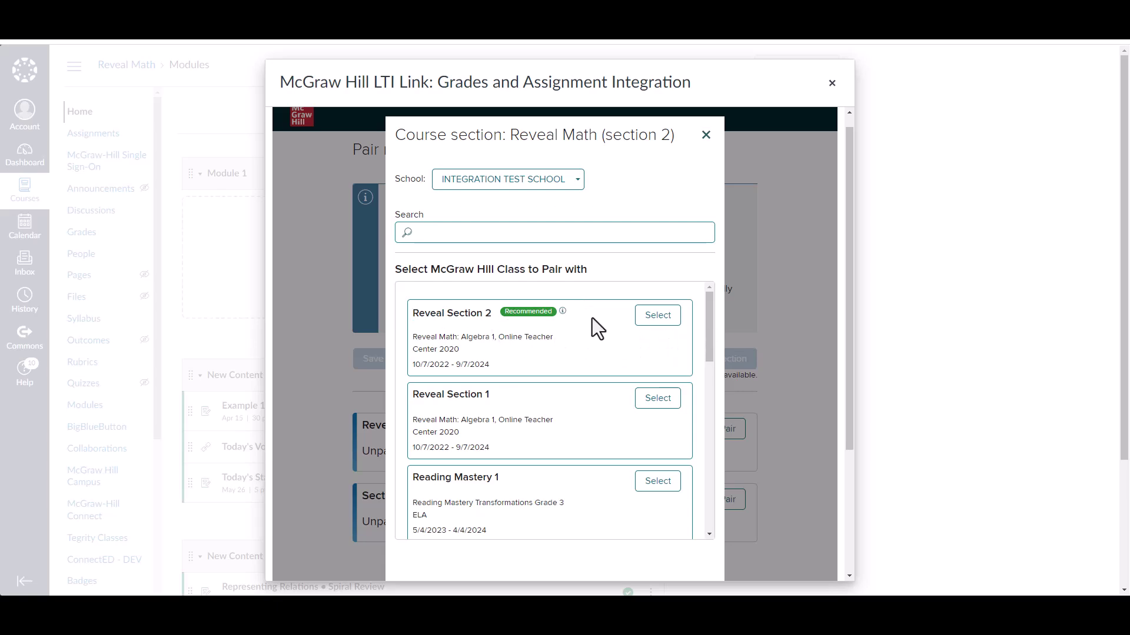
pyautogui.click(655, 317)
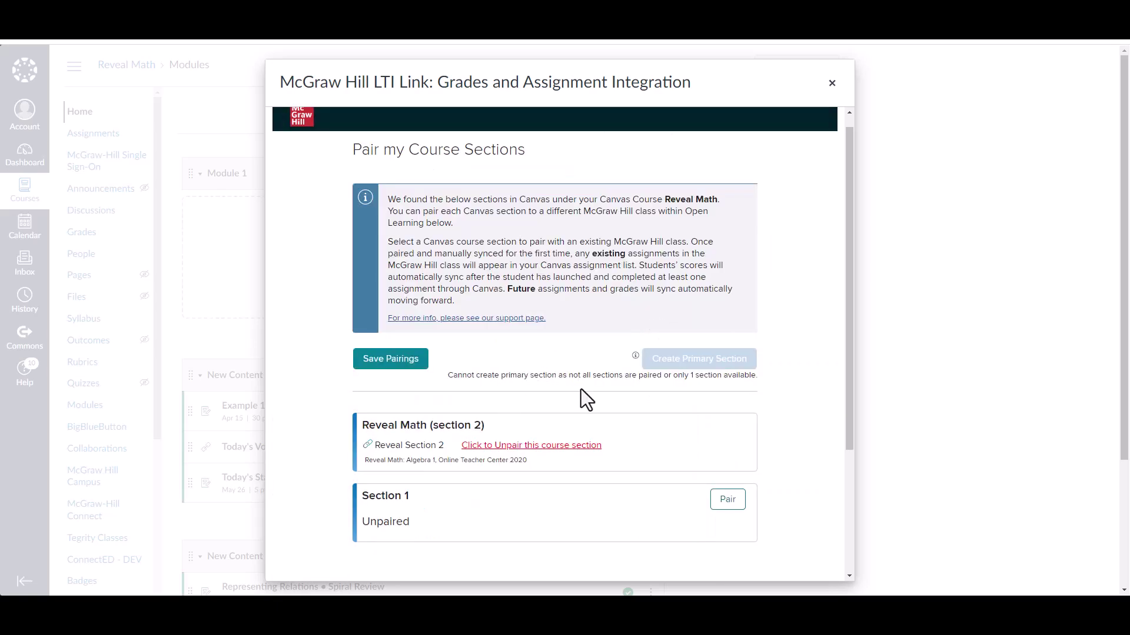
# Pair Section 1 with the Reveal Algebra 1 class from SCHOOLOGY DEMO SCHOOL.
pyautogui.scroll(-1, 612, 408)
pyautogui.click(729, 442)
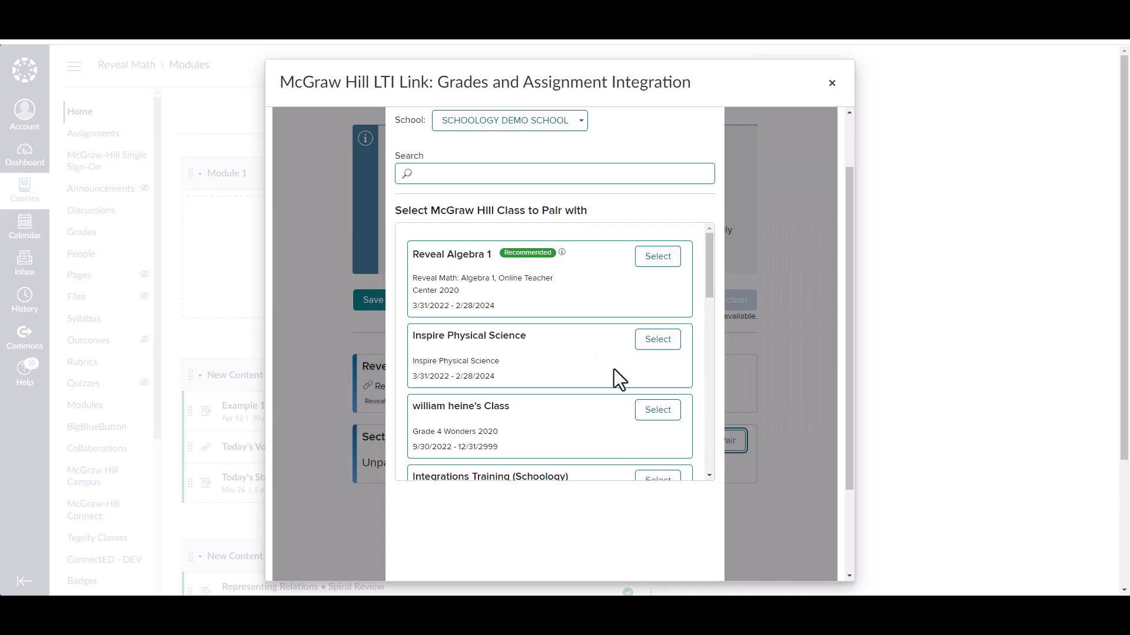
pyautogui.scroll(1, 586, 307)
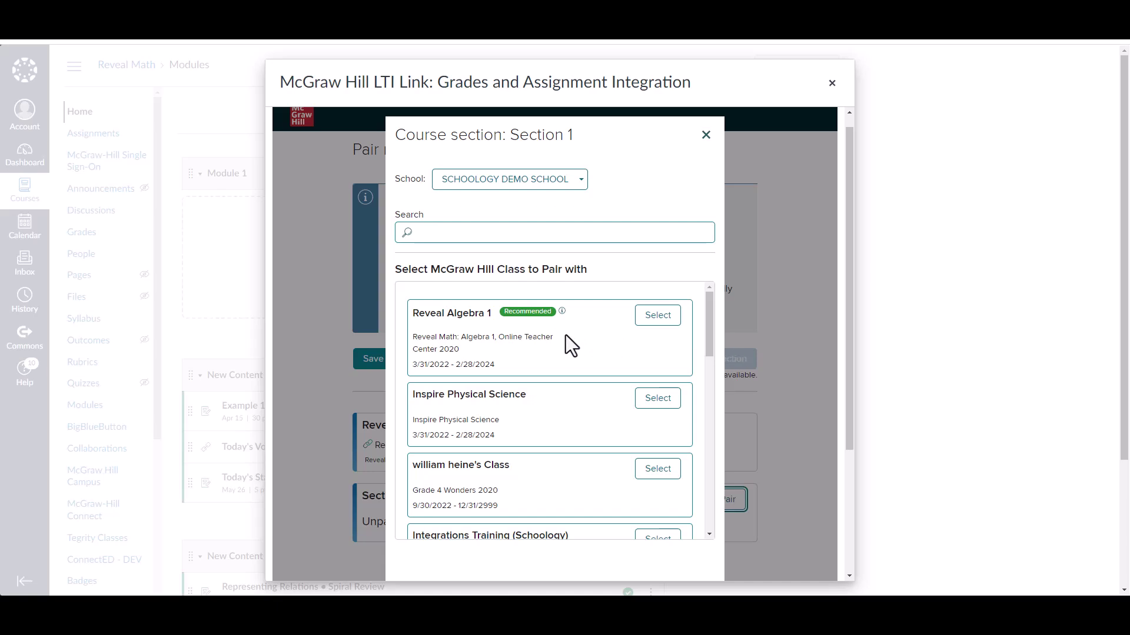
pyautogui.click(661, 325)
pyautogui.scroll(-1, 759, 387)
pyautogui.scroll(1, 760, 388)
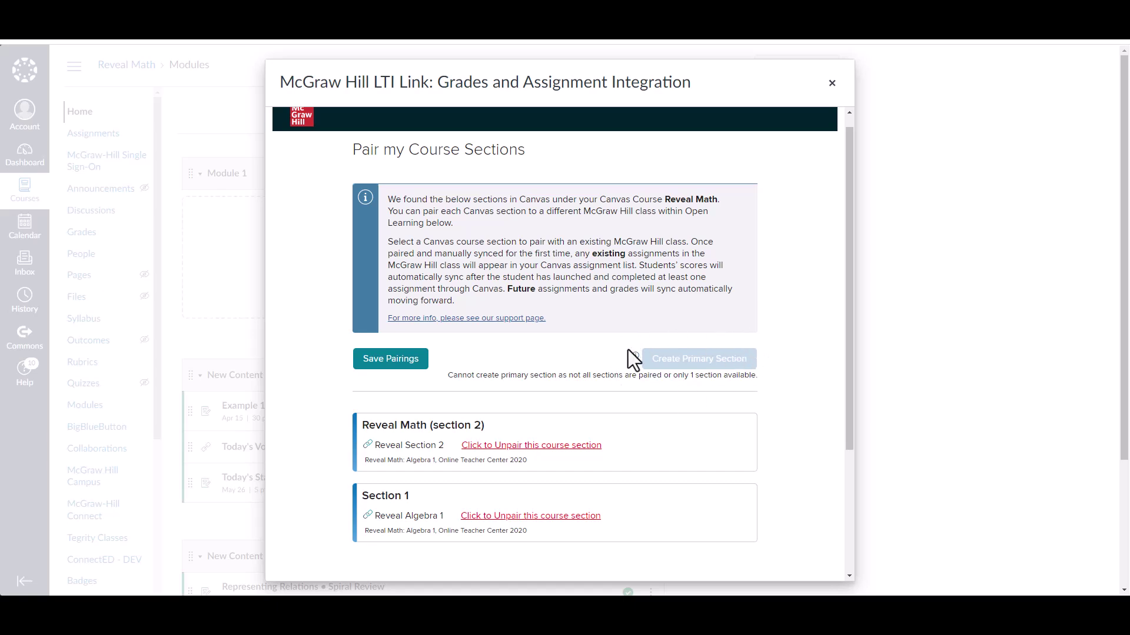
# Check both section pairings and save them.
pyautogui.scroll(-2, 643, 405)
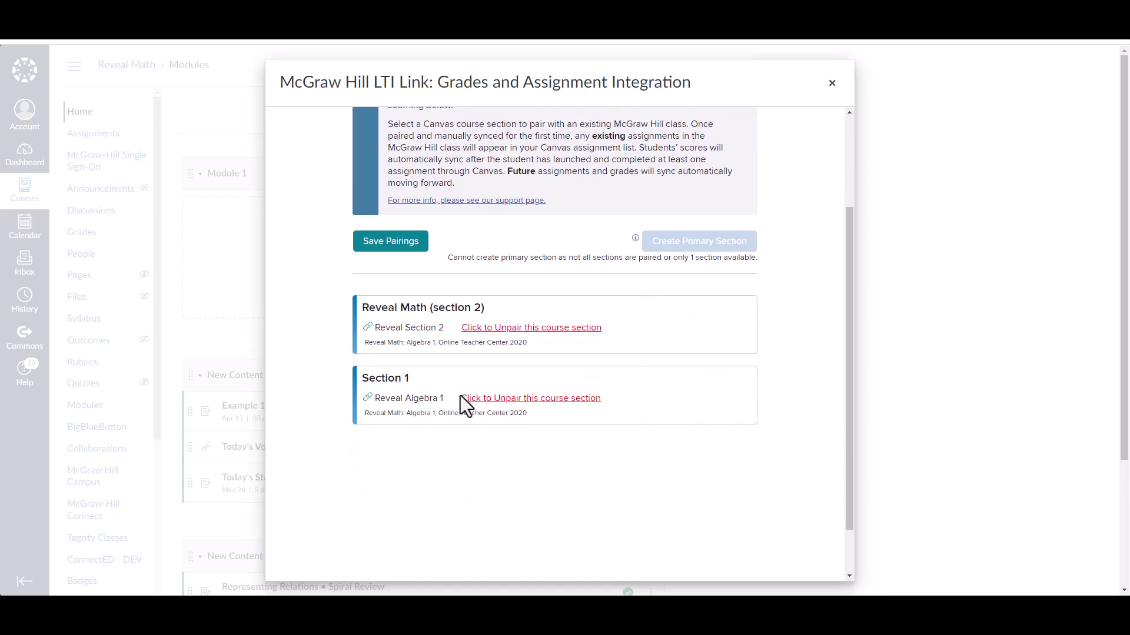
pyautogui.scroll(2, 654, 389)
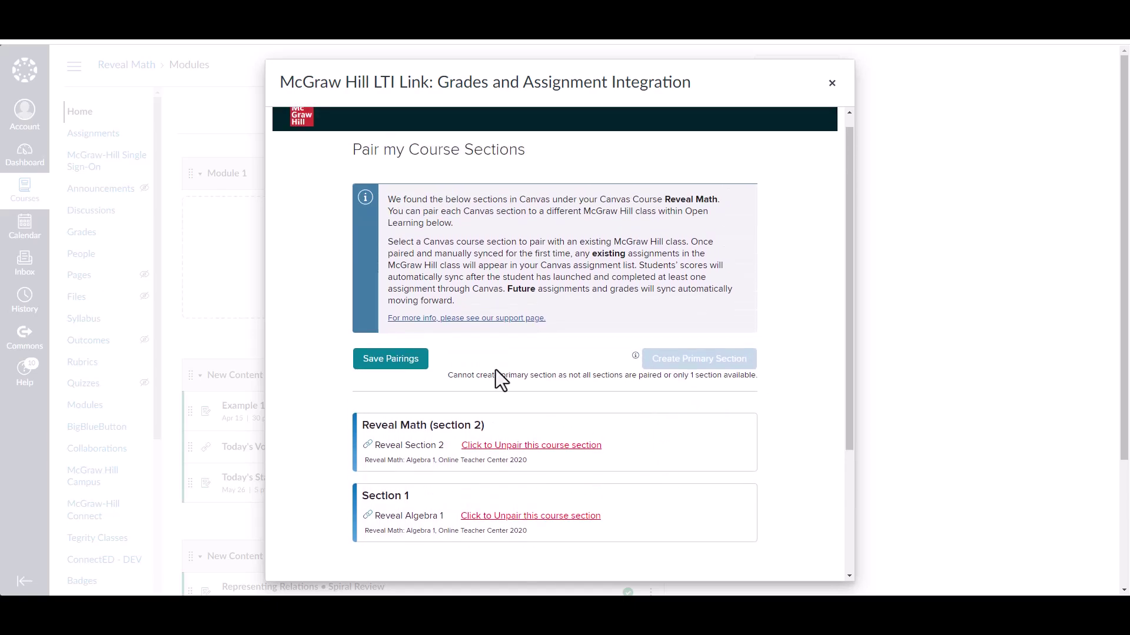
pyautogui.click(419, 366)
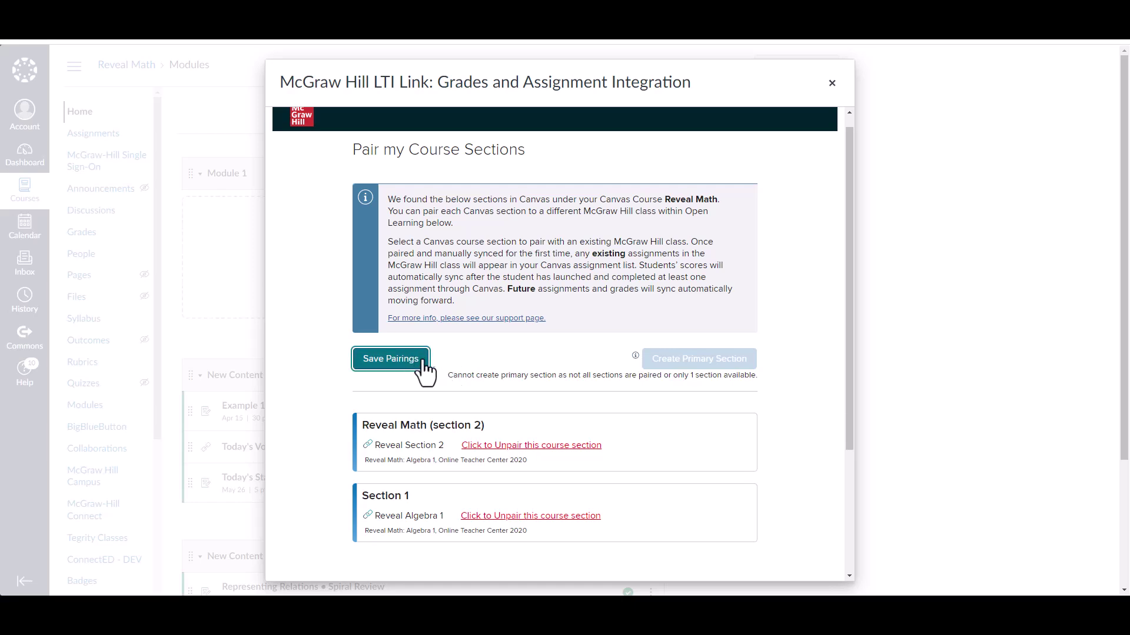
pyautogui.scroll(-2, 568, 388)
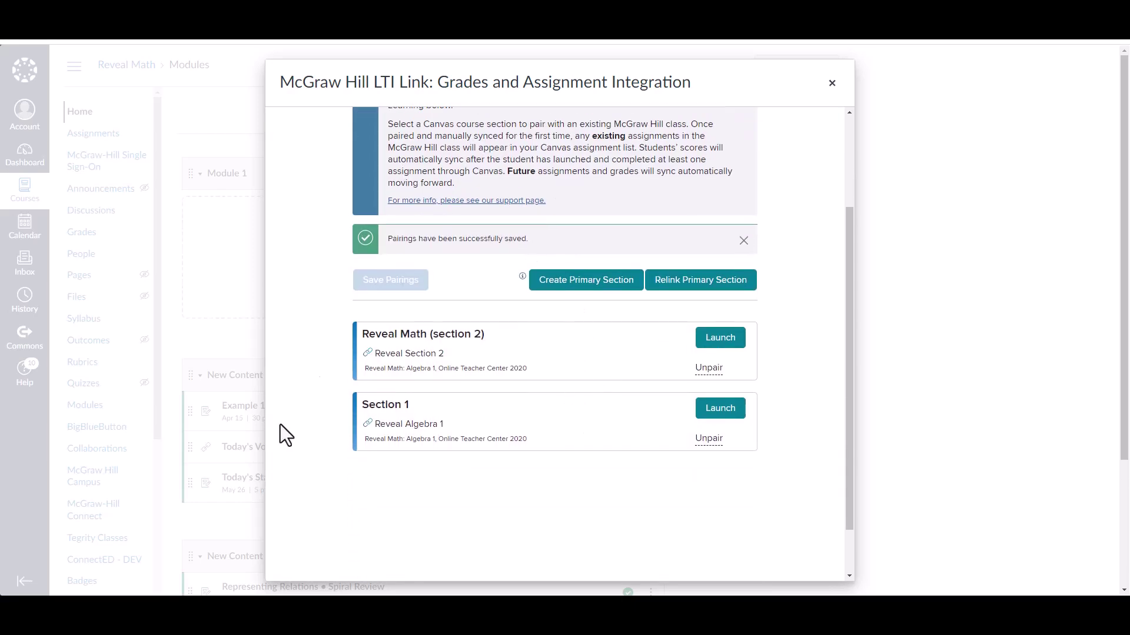
pyautogui.scroll(1, 599, 429)
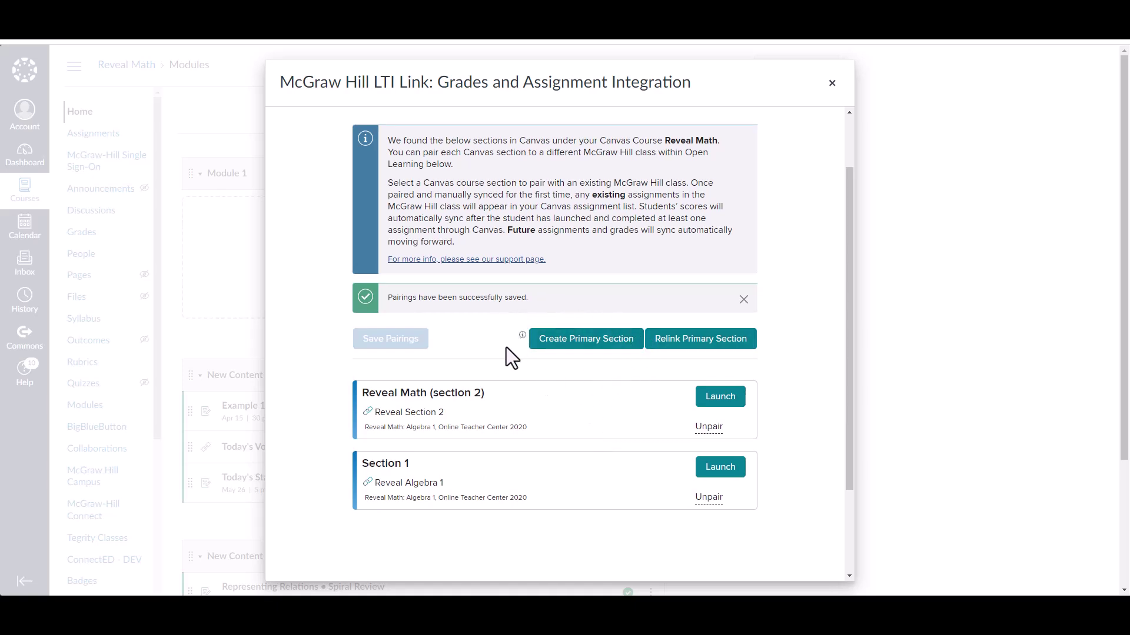
# Relink the primary section for the paired Reveal Math course sections.
pyautogui.click(671, 343)
pyautogui.click(650, 184)
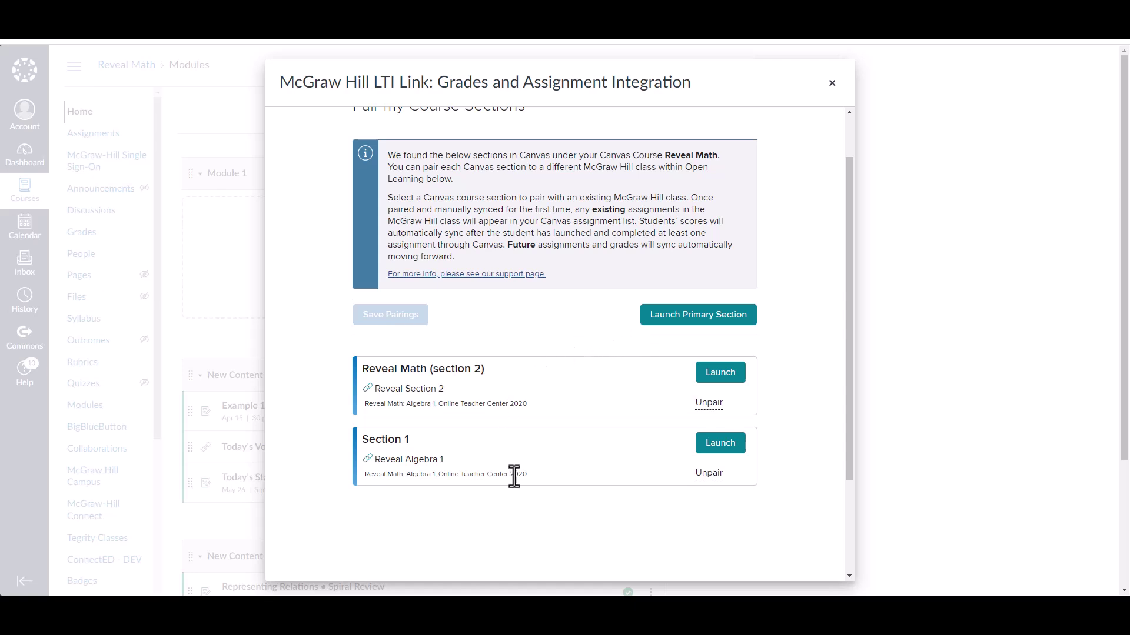
# Launch the primary section of the Reveal Math Canvas course.
pyautogui.scroll(-1, 612, 396)
pyautogui.scroll(1, 610, 398)
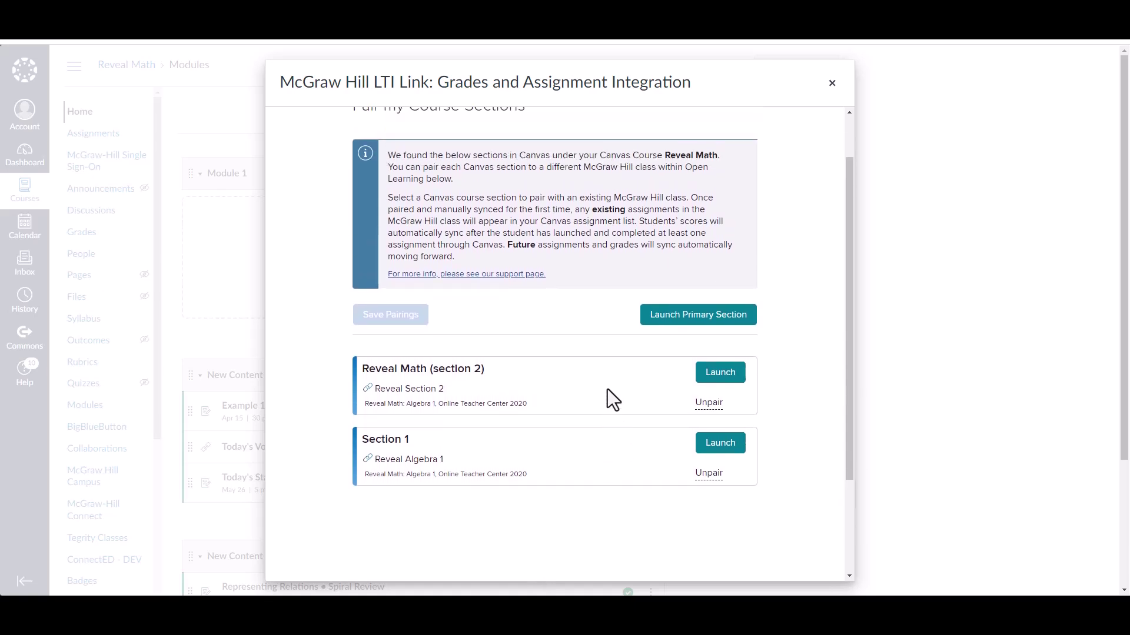
pyautogui.click(719, 373)
pyautogui.click(663, 323)
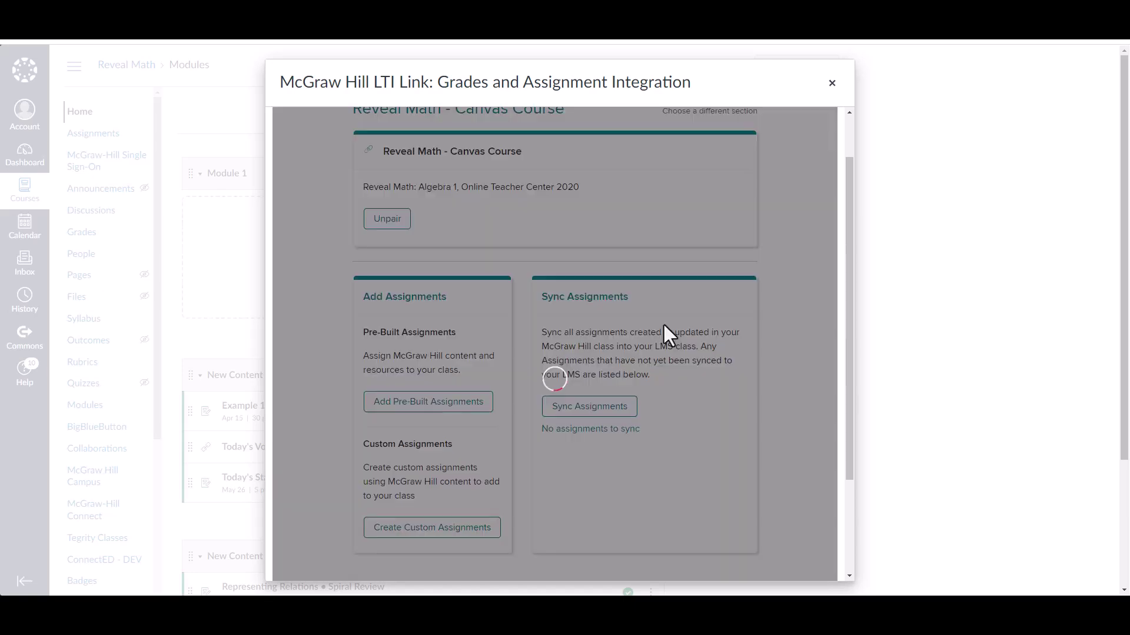
# Review the Add Assignments, Sync Assignments and Re-Sync Grades options of the Reveal Math - Canvas Course.
pyautogui.scroll(-1, 525, 341)
pyautogui.scroll(1, 525, 351)
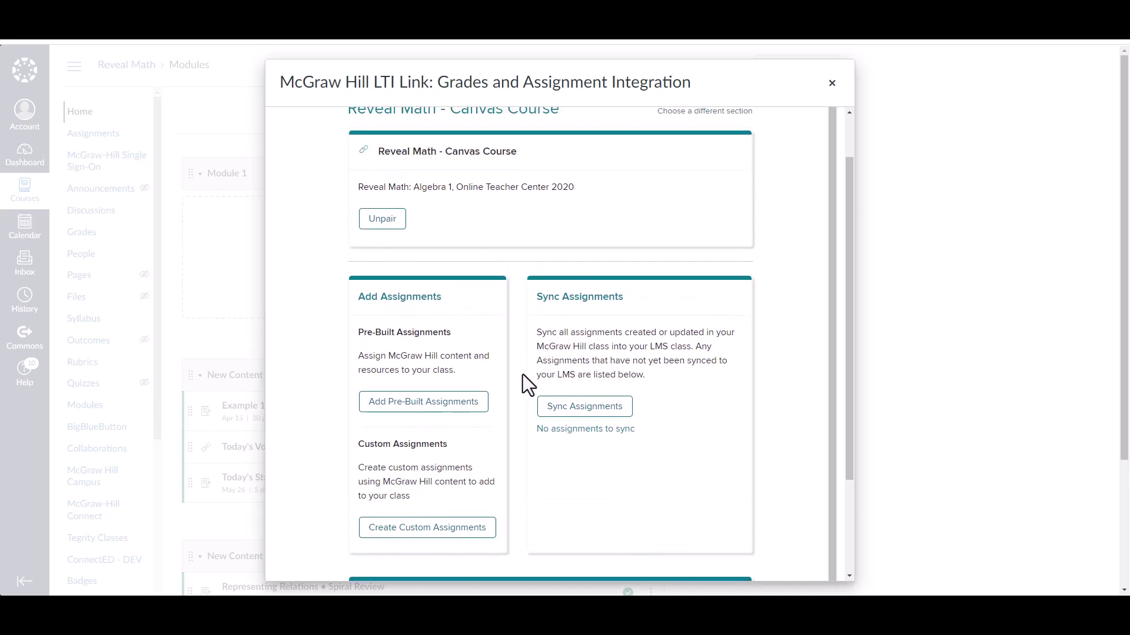
pyautogui.scroll(-2, 525, 377)
pyautogui.scroll(2, 524, 377)
pyautogui.scroll(-3, 327, 433)
pyautogui.scroll(2, 328, 431)
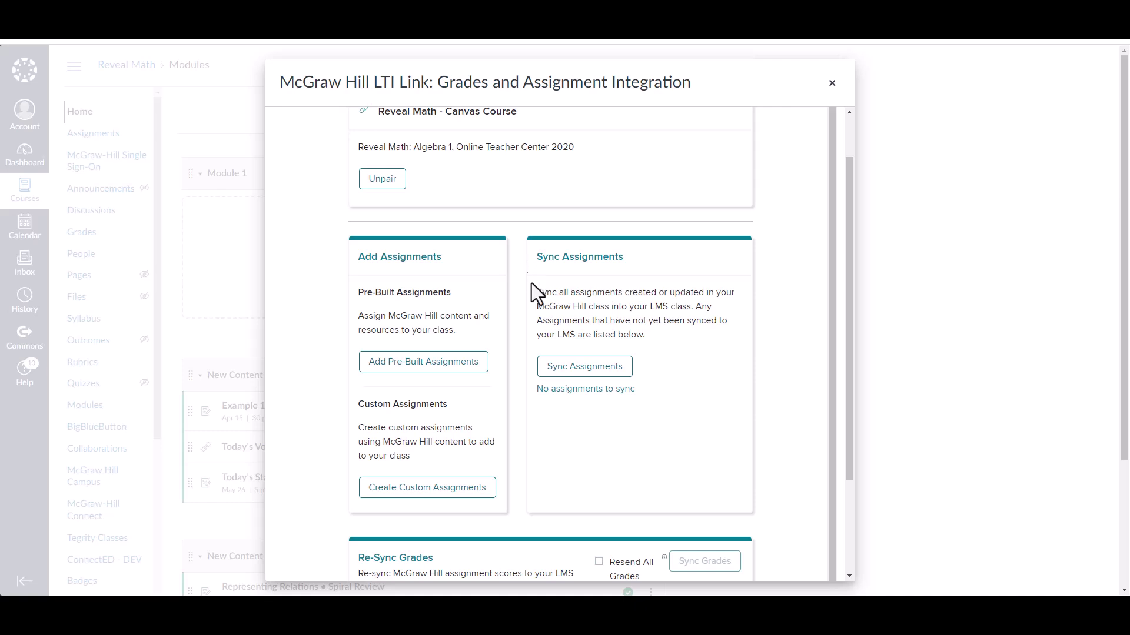
# Sync the McGraw Hill assignments to the LMS class and check the list of unsynced assignments.
pyautogui.click(606, 371)
pyautogui.moveTo(537, 393); pyautogui.dragTo(580, 443)
pyautogui.click(581, 441)
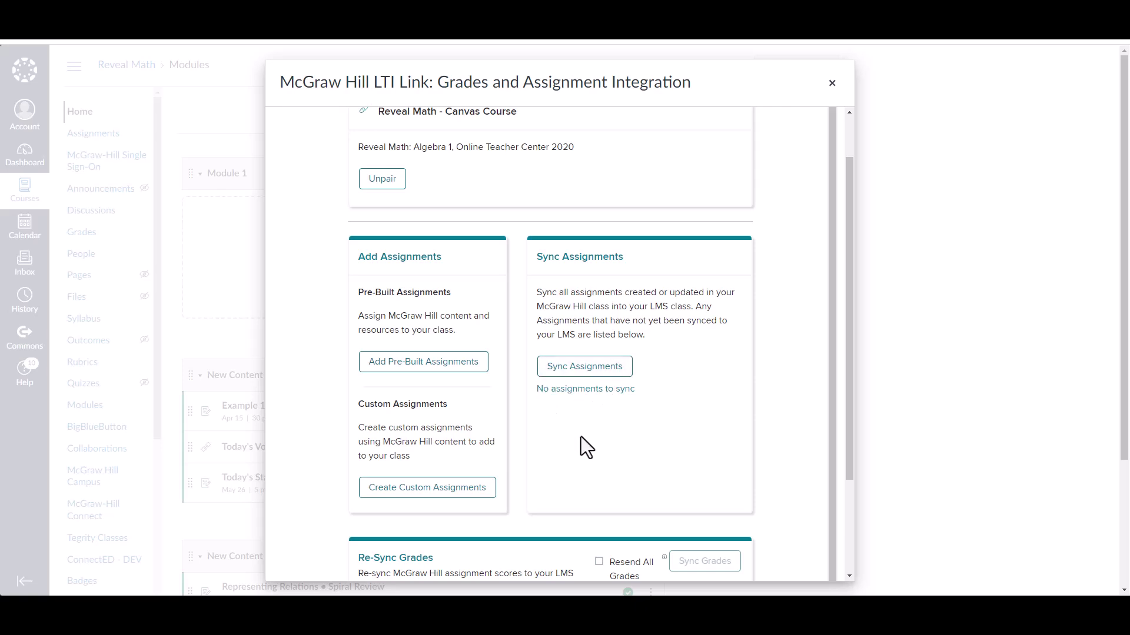
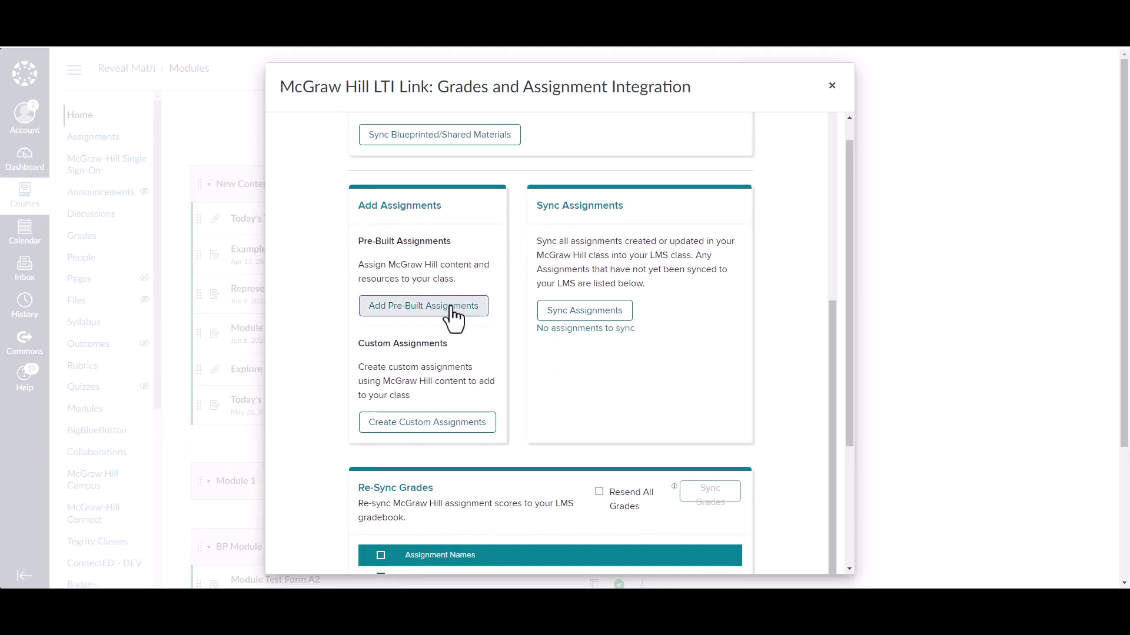
# Start adding pre-built assignments and take a look at the course's module and lesson list.
pyautogui.click(436, 309)
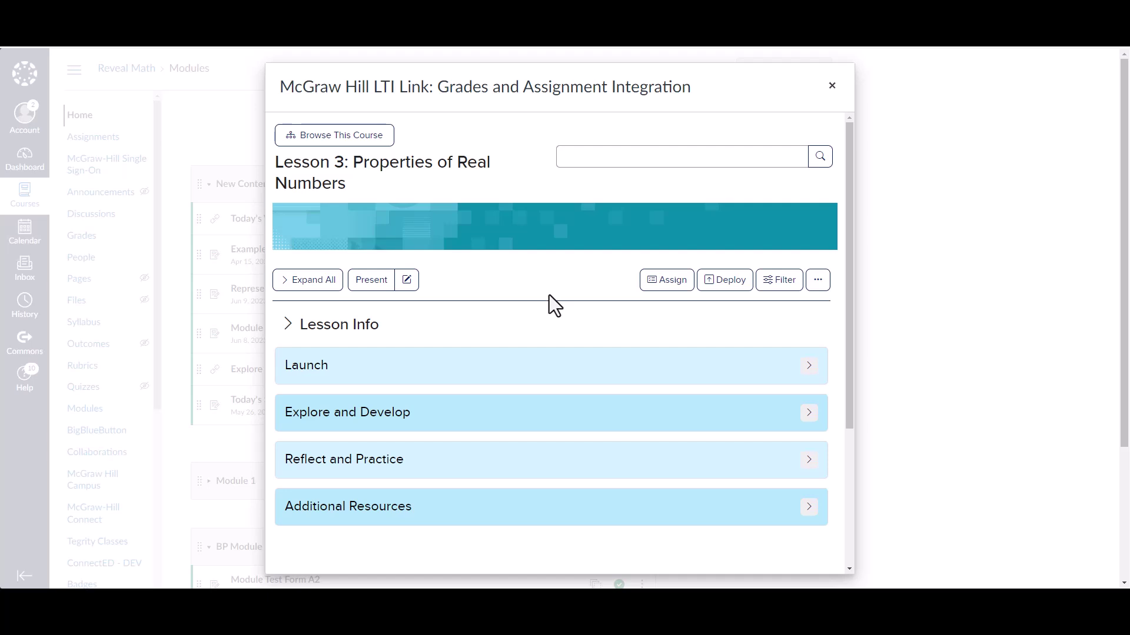
pyautogui.click(328, 140)
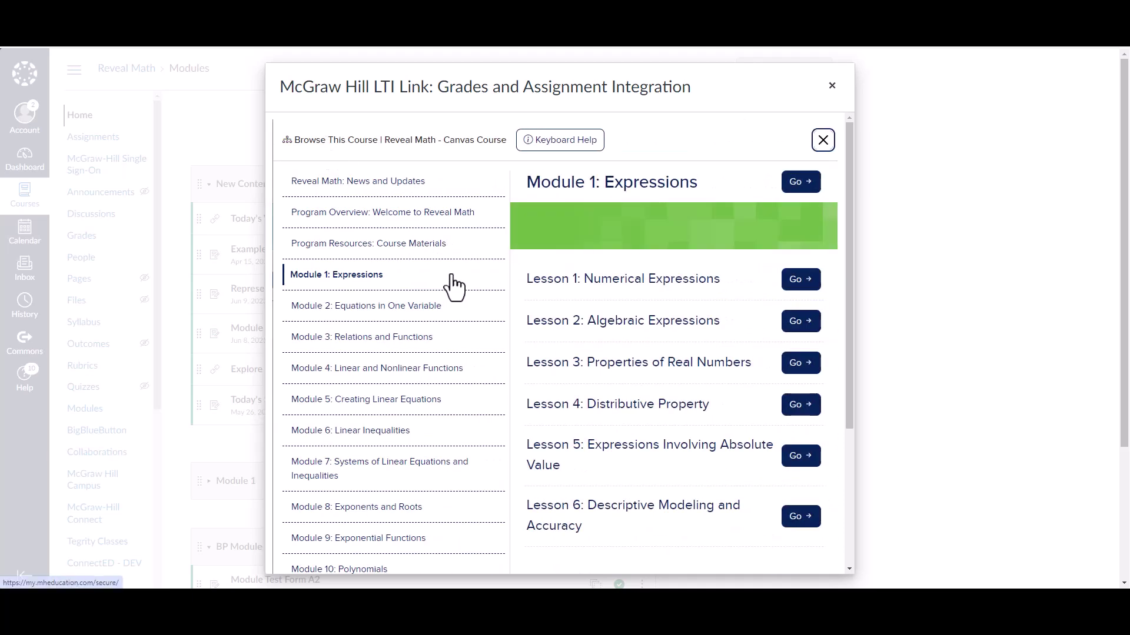
pyautogui.click(822, 141)
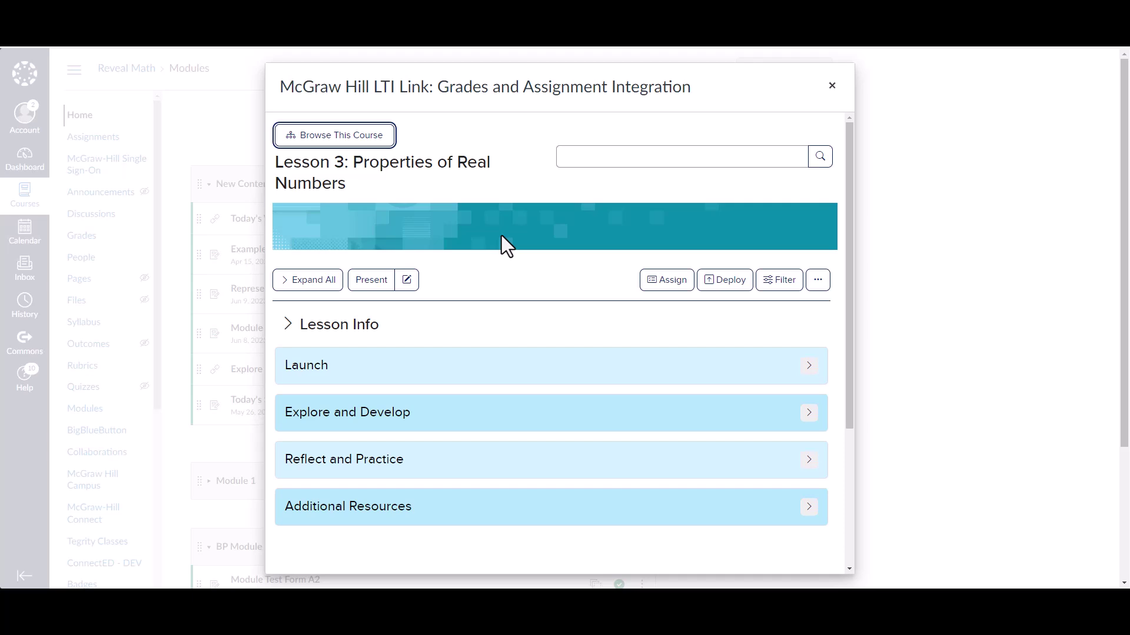
# Browse the course content and open Lesson 3: Properties of Real Numbers from Module 1: Expressions.
pyautogui.click(360, 142)
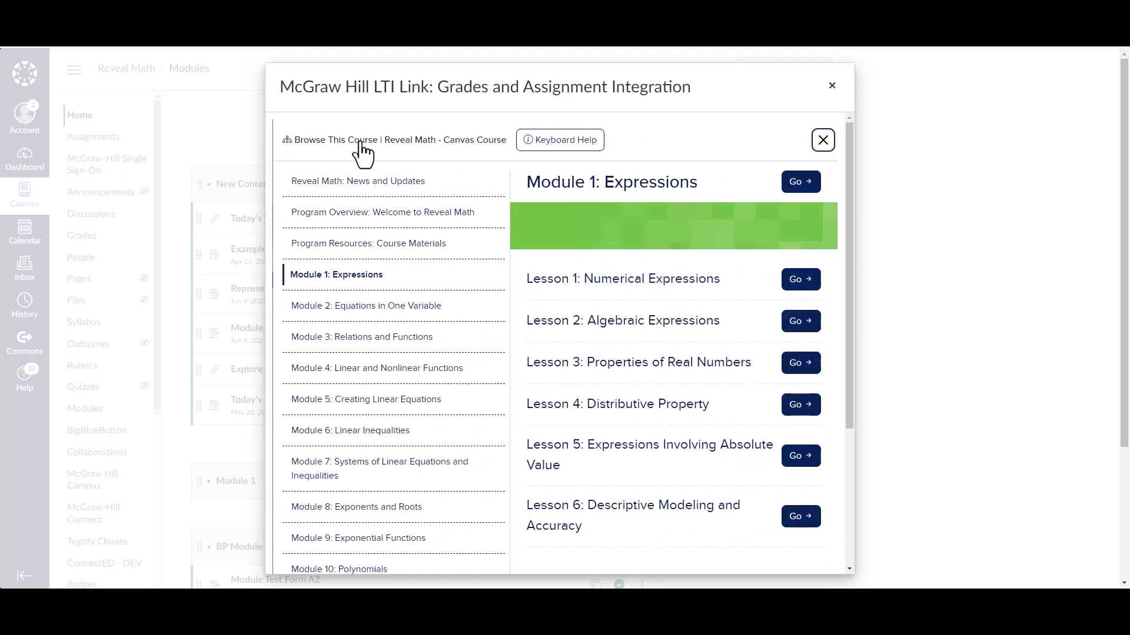
pyautogui.scroll(-2, 406, 318)
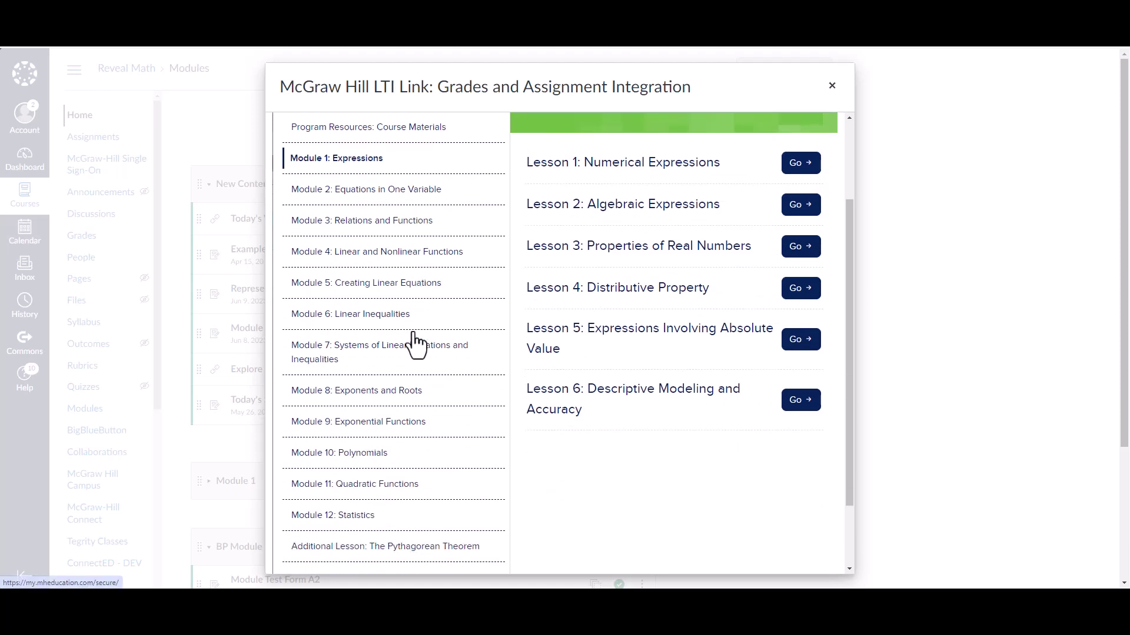
pyautogui.scroll(2, 393, 300)
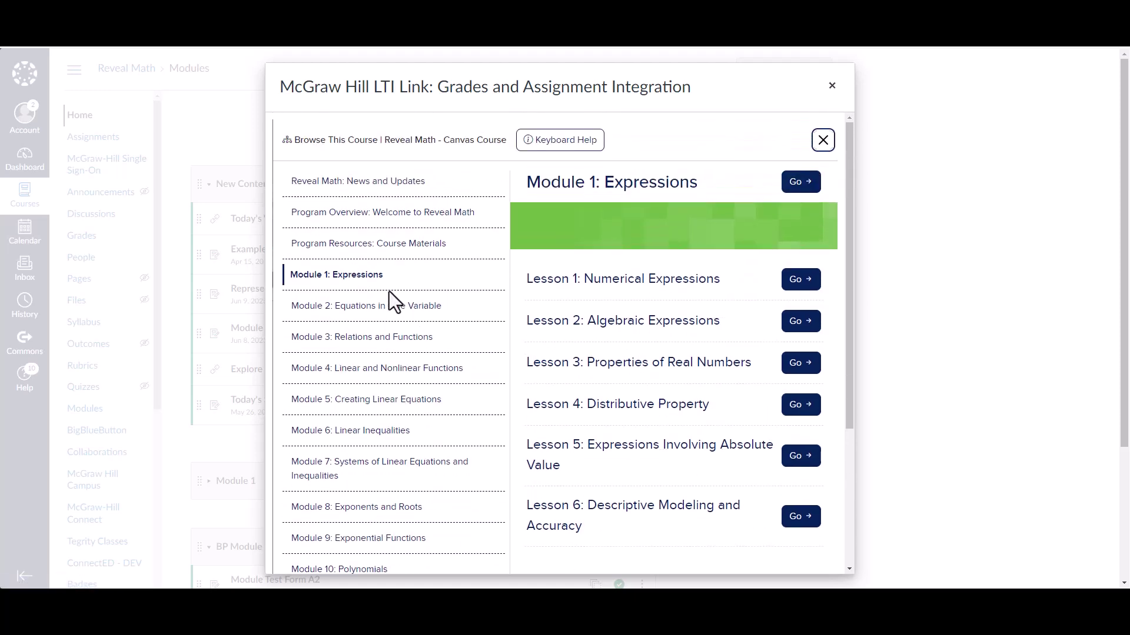
pyautogui.click(813, 367)
pyautogui.scroll(-2, 642, 323)
pyautogui.scroll(2, 640, 322)
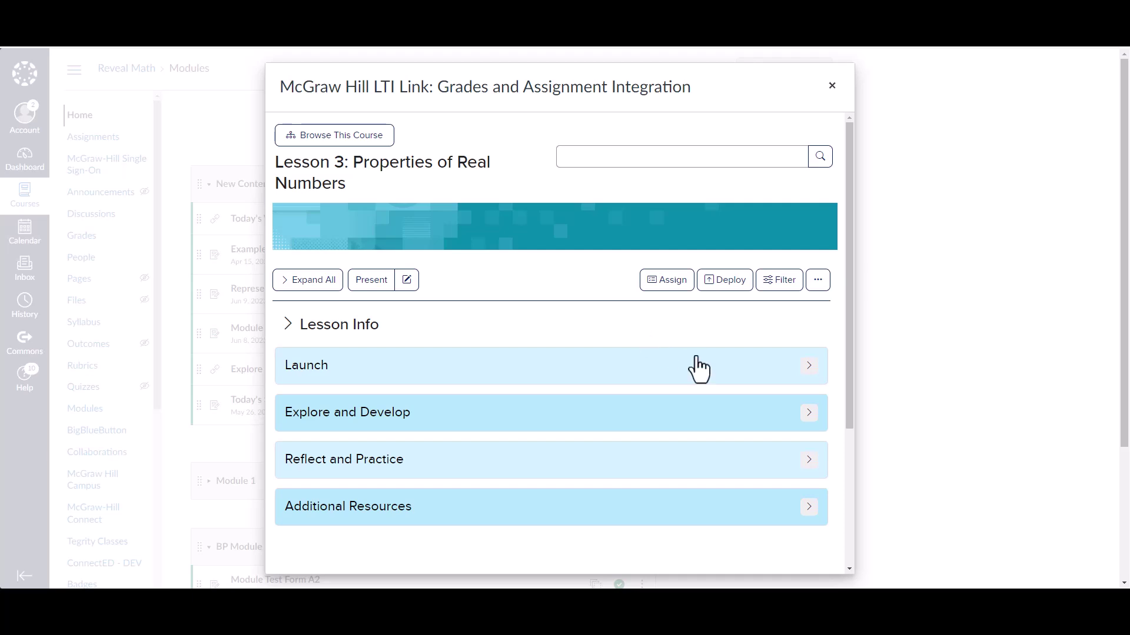
# Expand the lesson's Launch section, look through its resources, and collapse it again.
pyautogui.click(809, 368)
pyautogui.scroll(-5, 721, 347)
pyautogui.scroll(5, 741, 326)
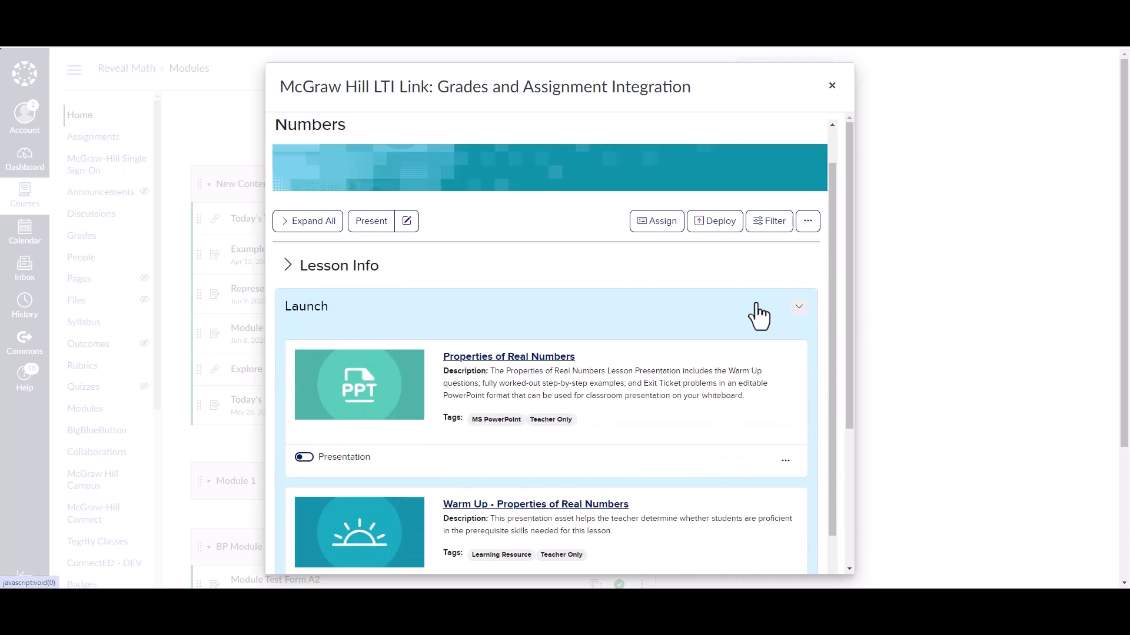
pyautogui.click(796, 311)
pyautogui.scroll(-2, 777, 277)
pyautogui.scroll(2, 776, 250)
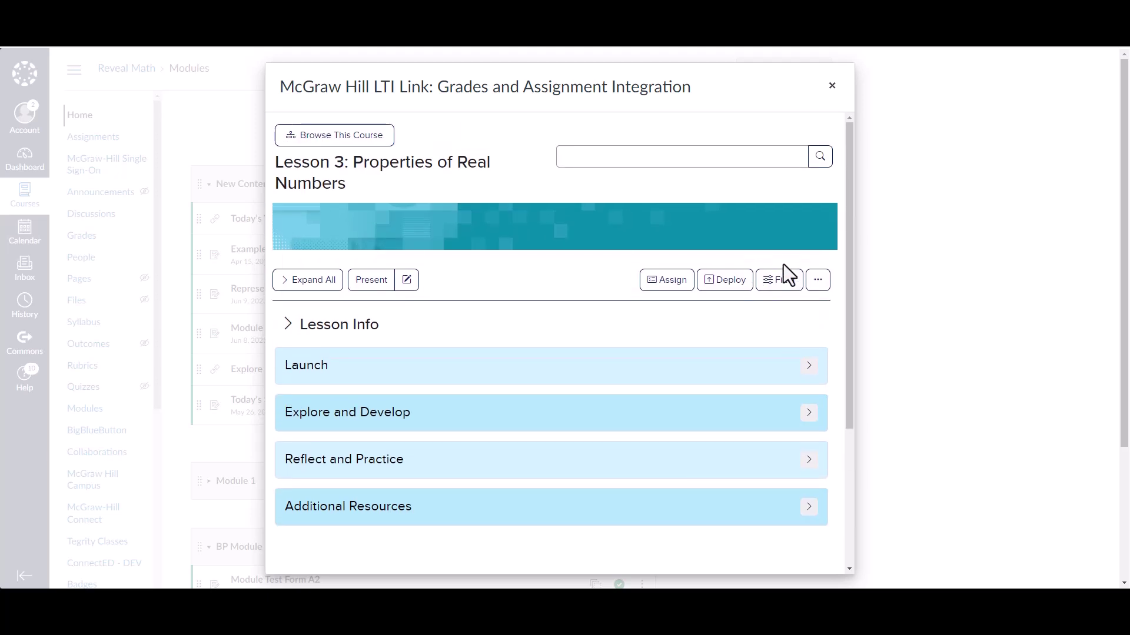
# Review the lesson's filter categories, including the Resource Settings and Standards options, and cancel without applying any filter.
pyautogui.click(794, 280)
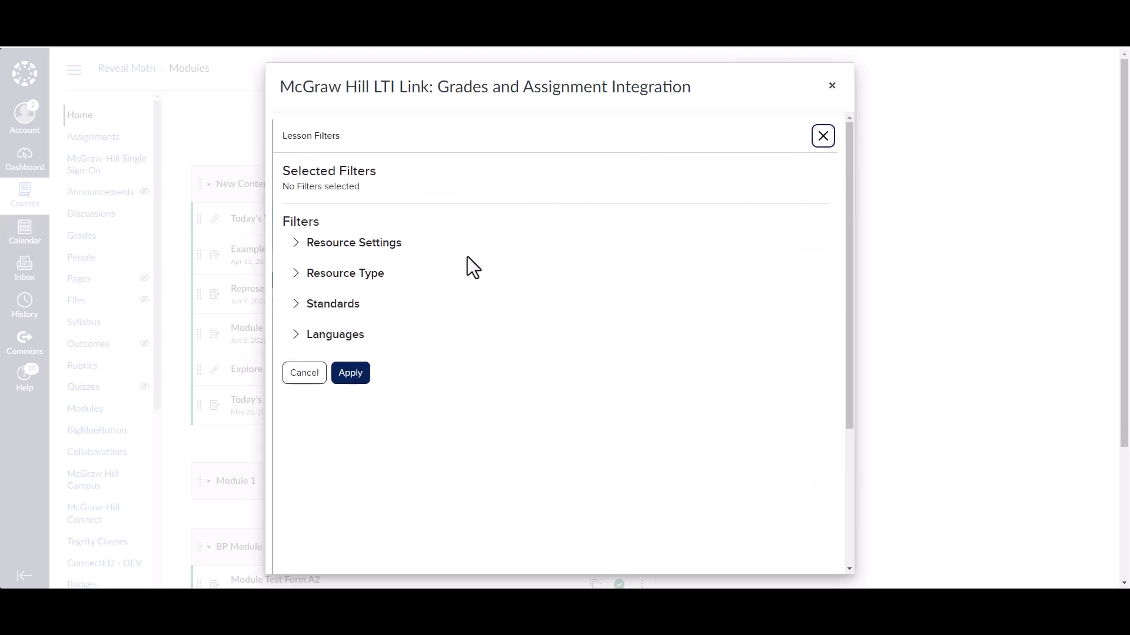
pyautogui.click(346, 249)
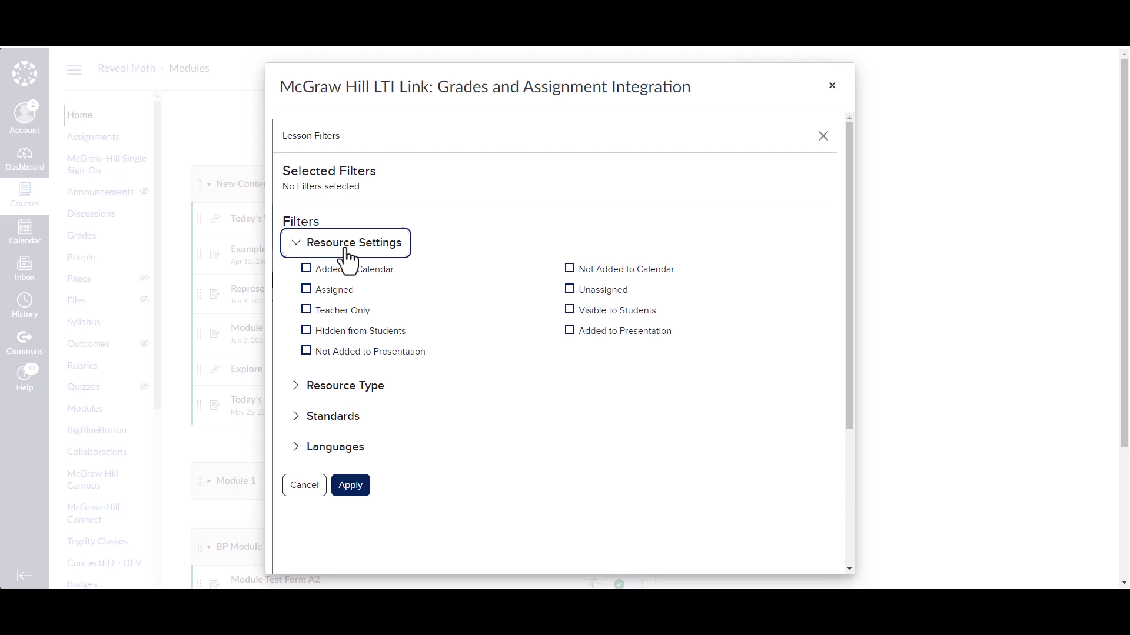
pyautogui.click(317, 250)
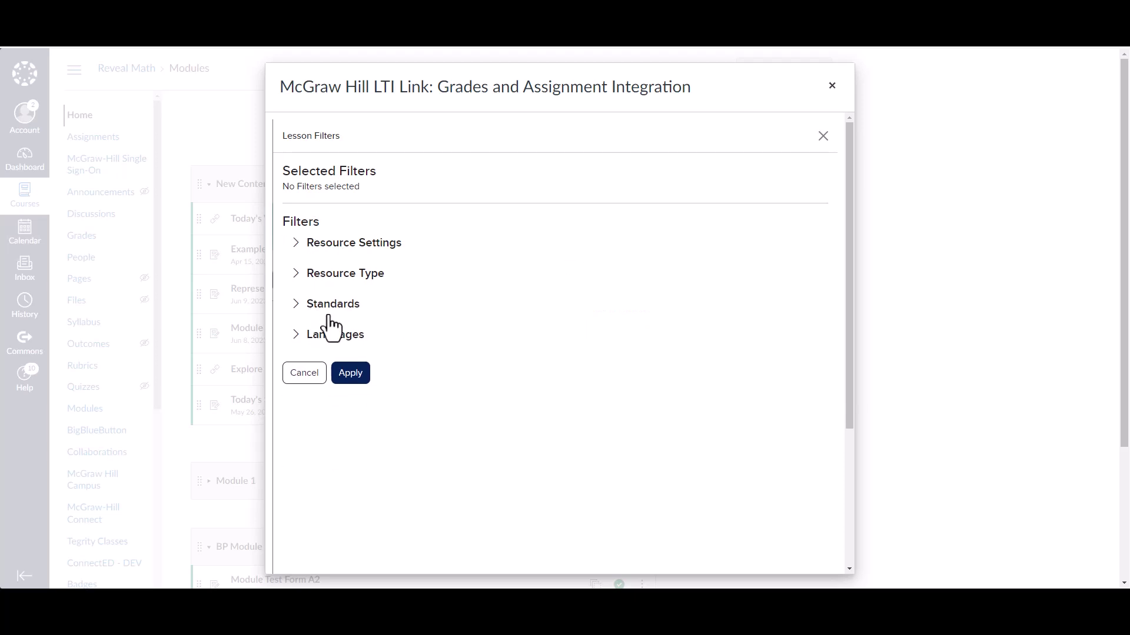
pyautogui.click(332, 307)
pyautogui.click(332, 308)
pyautogui.click(305, 385)
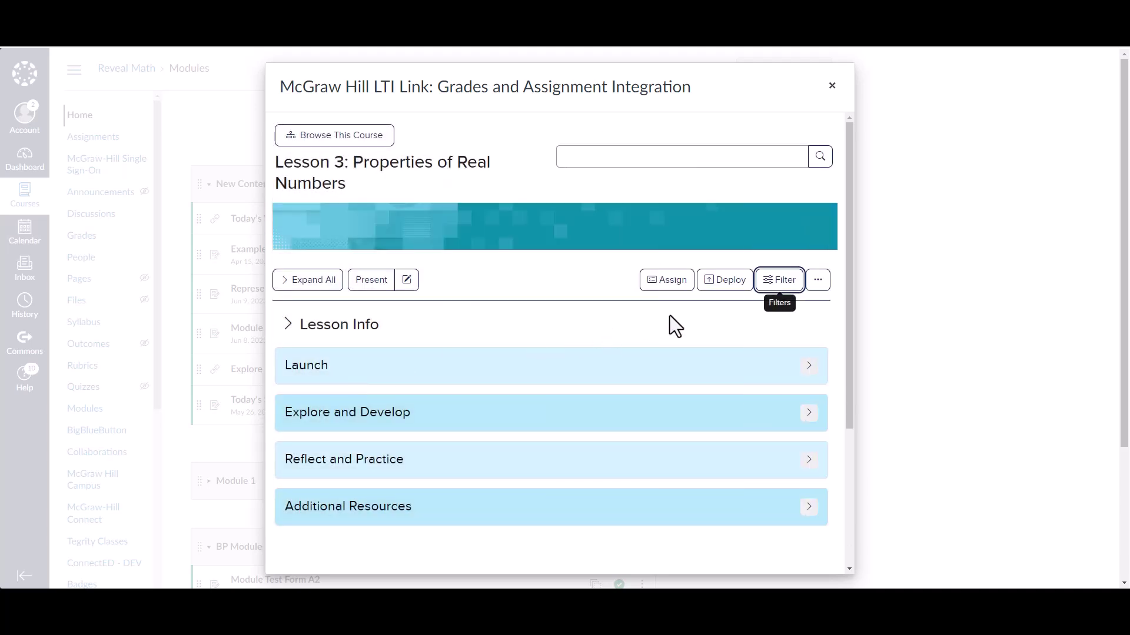
# Expand the lesson's Explore and Develop section and look through its Learn and Example resources.
pyautogui.scroll(-1, 679, 316)
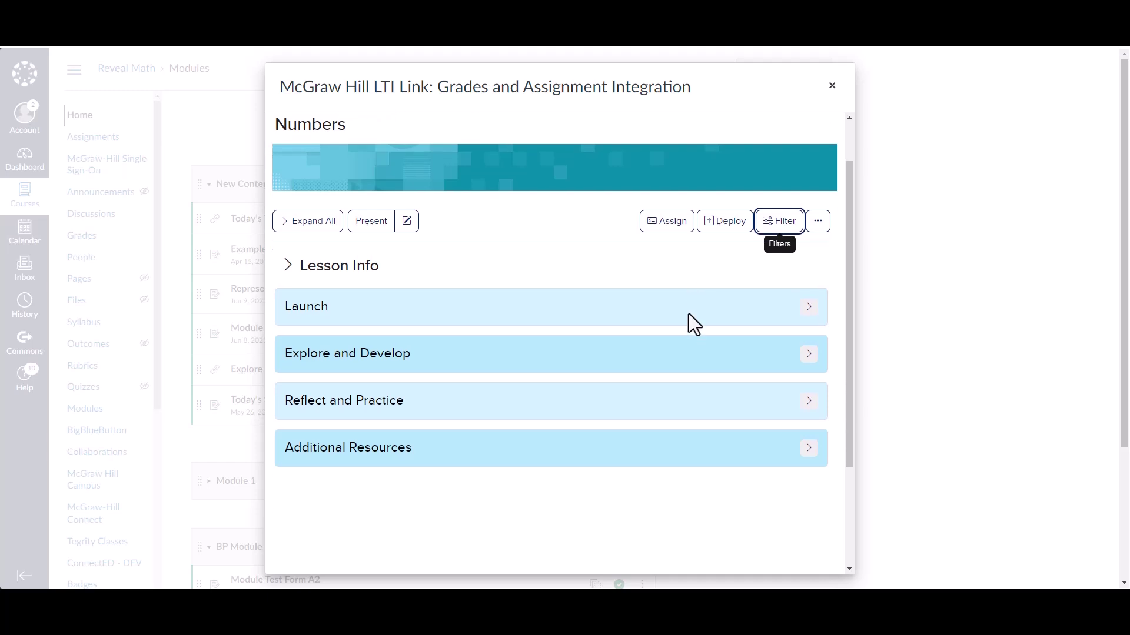
pyautogui.click(811, 355)
pyautogui.scroll(-2, 700, 307)
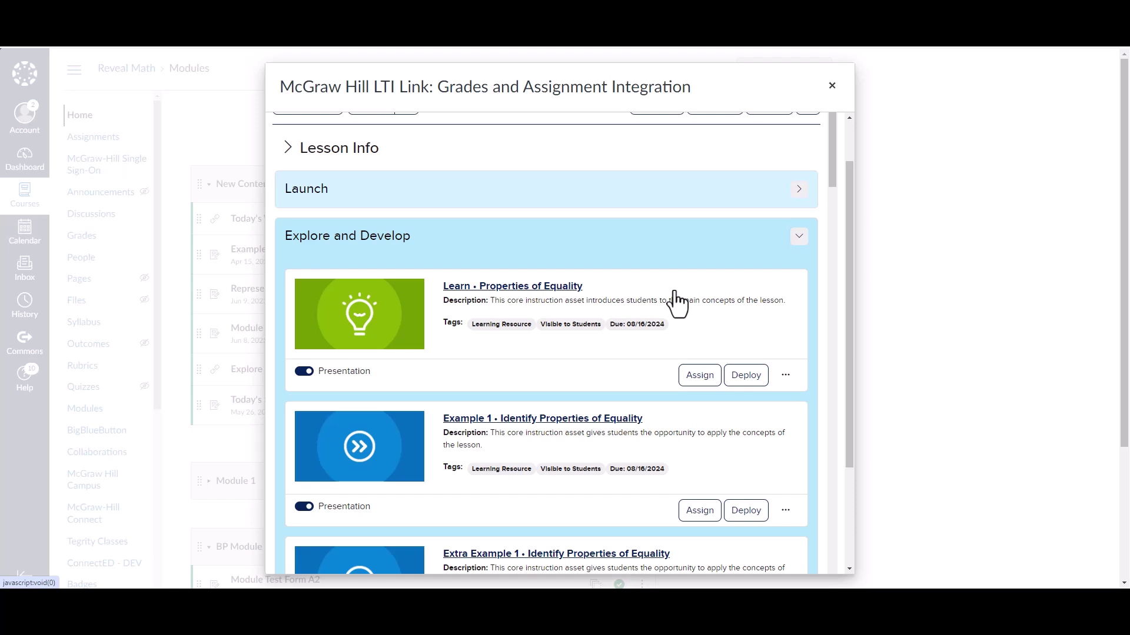
pyautogui.scroll(-4, 647, 295)
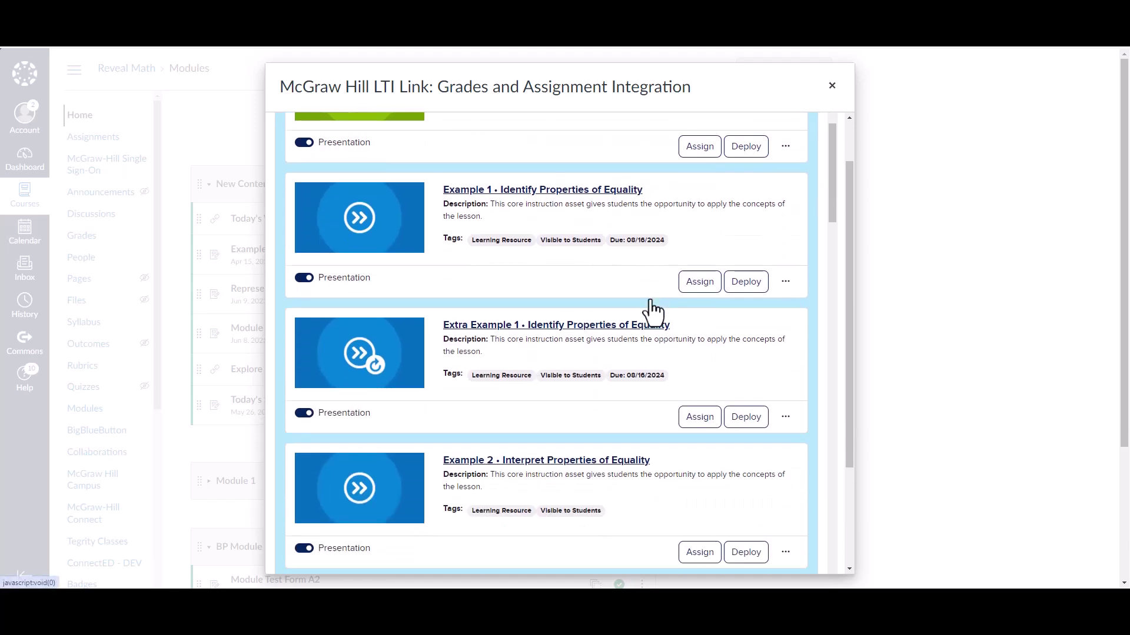
pyautogui.scroll(-3, 682, 306)
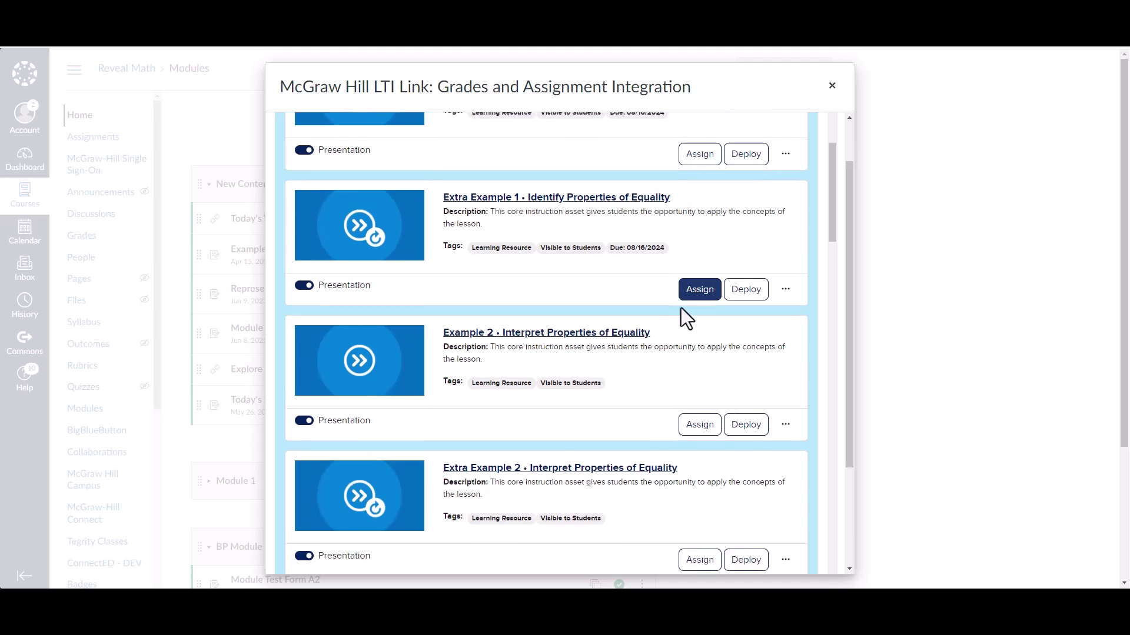
pyautogui.scroll(-2, 694, 400)
pyautogui.scroll(5, 669, 365)
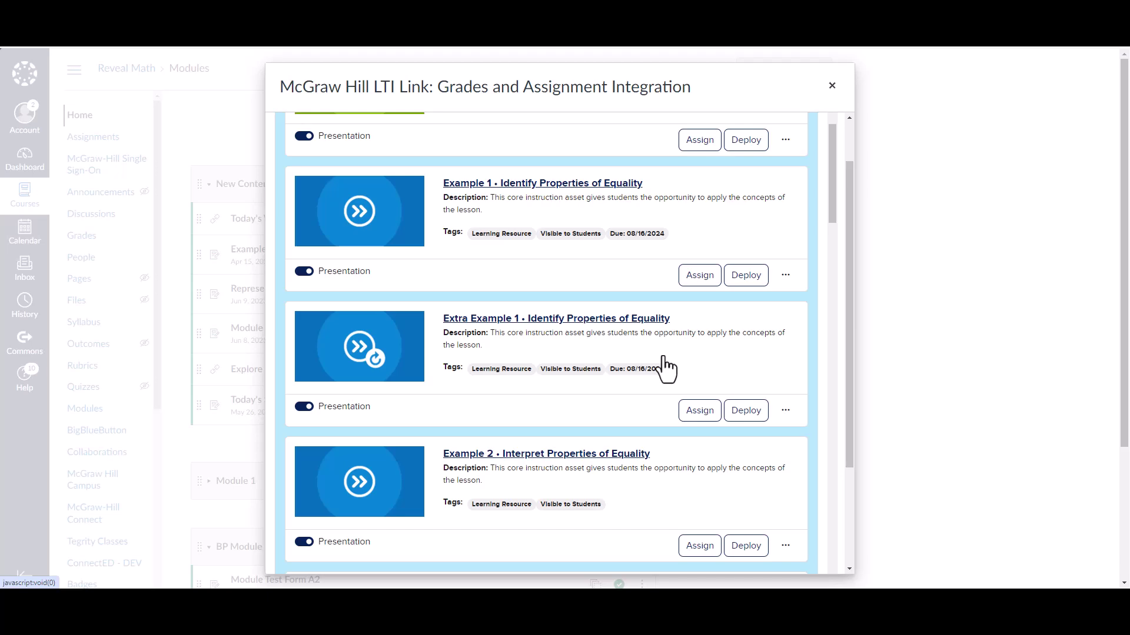
pyautogui.scroll(4, 665, 368)
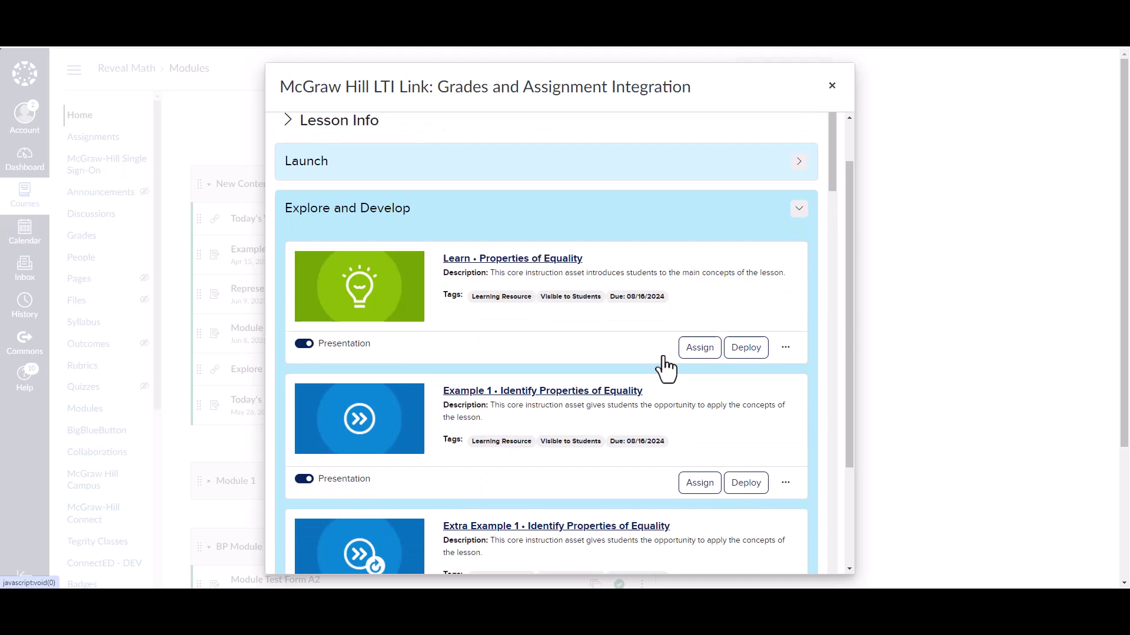
pyautogui.scroll(-3, 687, 372)
pyautogui.scroll(-2, 687, 370)
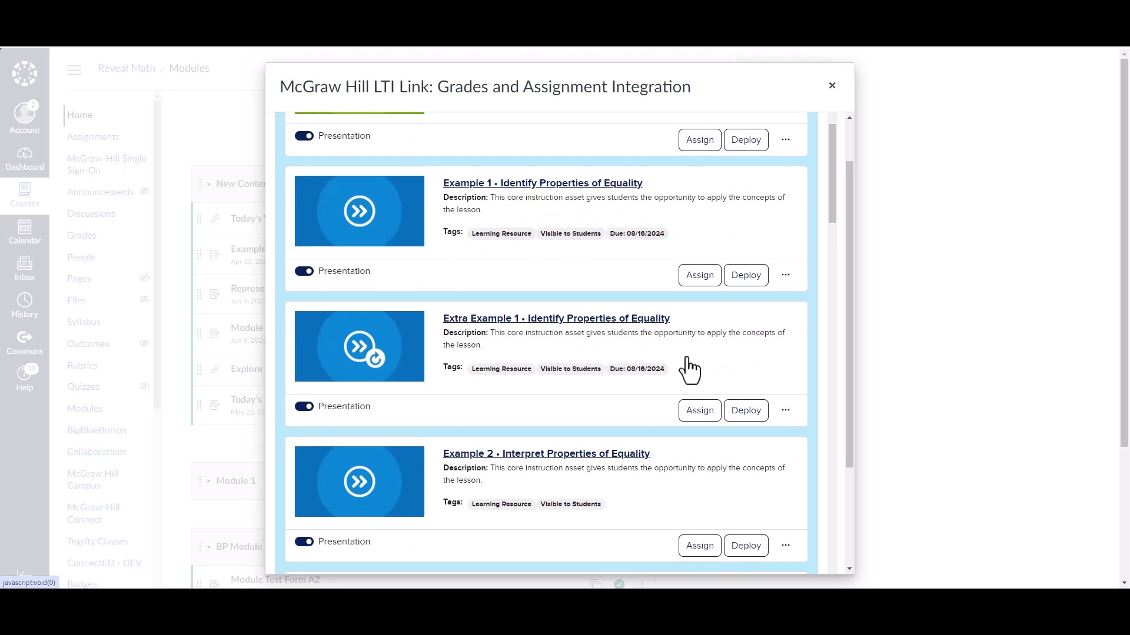
pyautogui.scroll(-3, 688, 359)
pyautogui.scroll(-2, 677, 336)
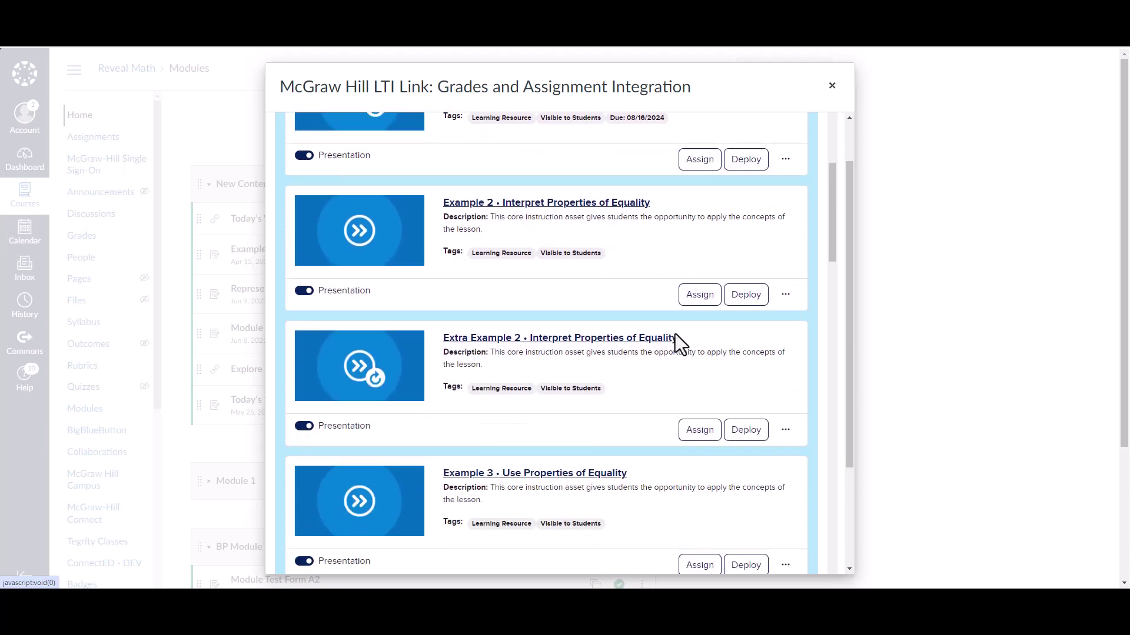
# Start assigning from the whole lesson and select only Example 1 • Identify Properties of Equality and Example 2 • Interpret Properties of Equality.
pyautogui.scroll(12, 694, 335)
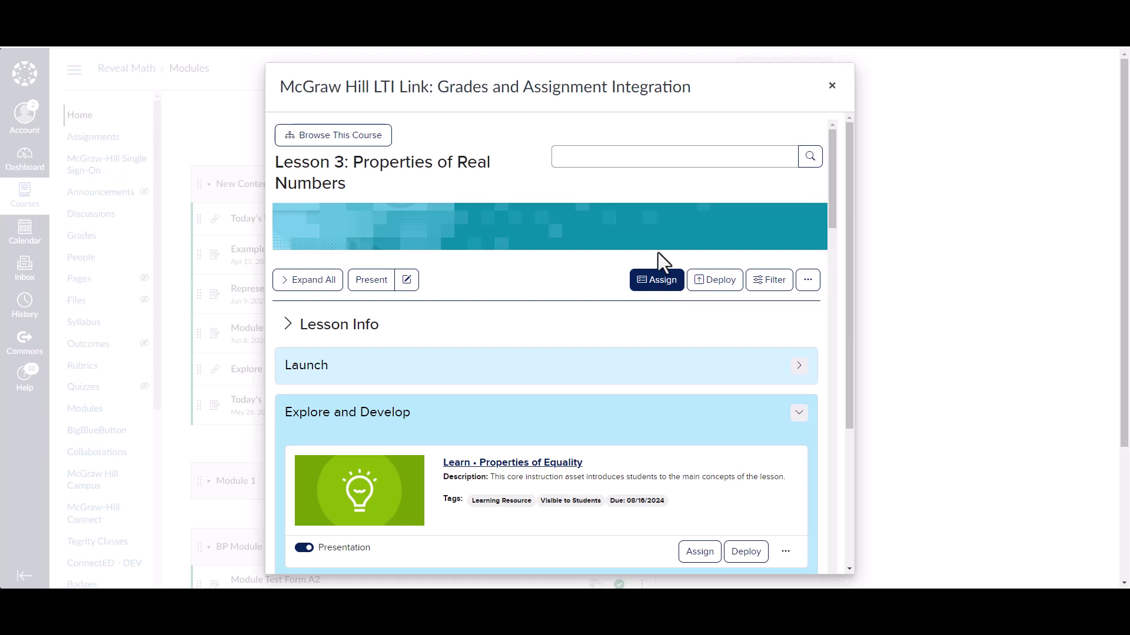
pyautogui.click(671, 289)
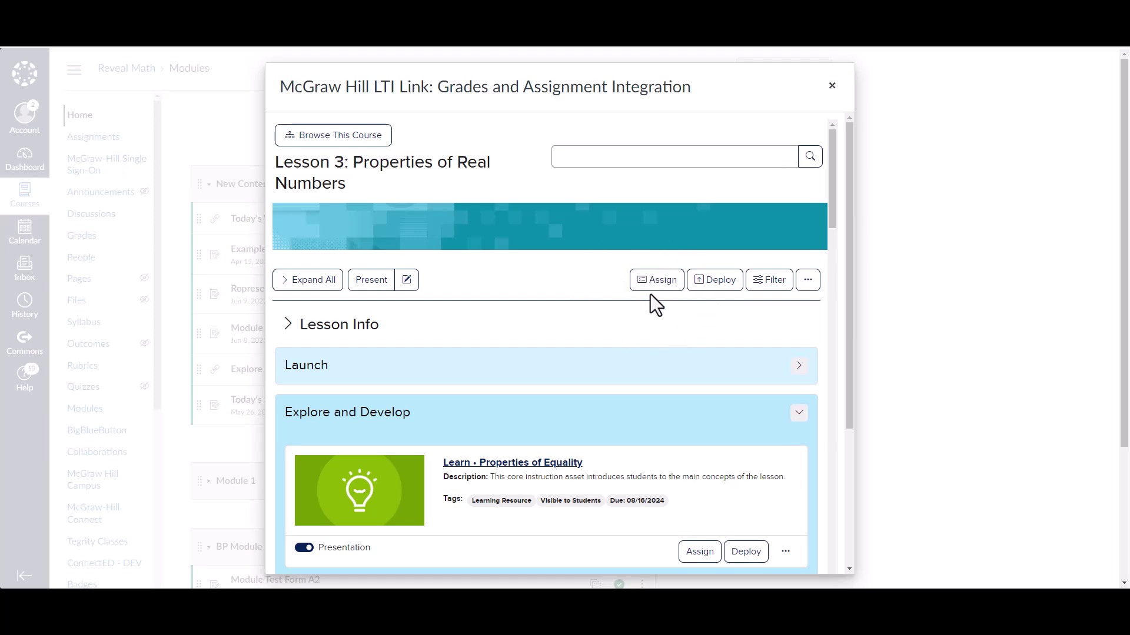
pyautogui.click(654, 281)
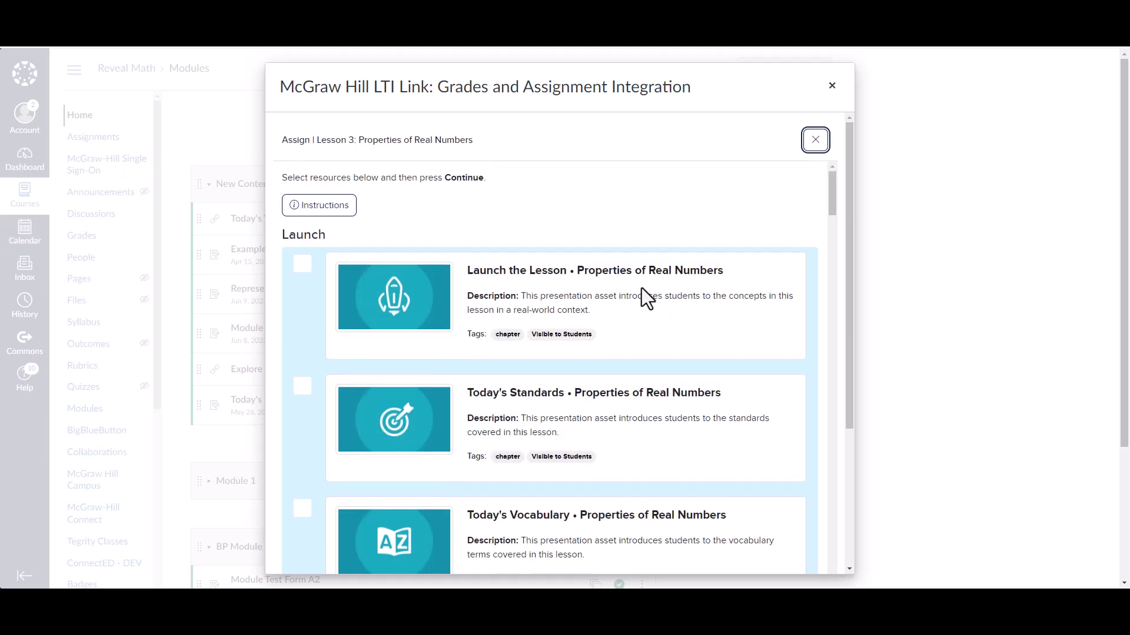
pyautogui.scroll(-8, 641, 289)
pyautogui.click(302, 200)
pyautogui.click(303, 446)
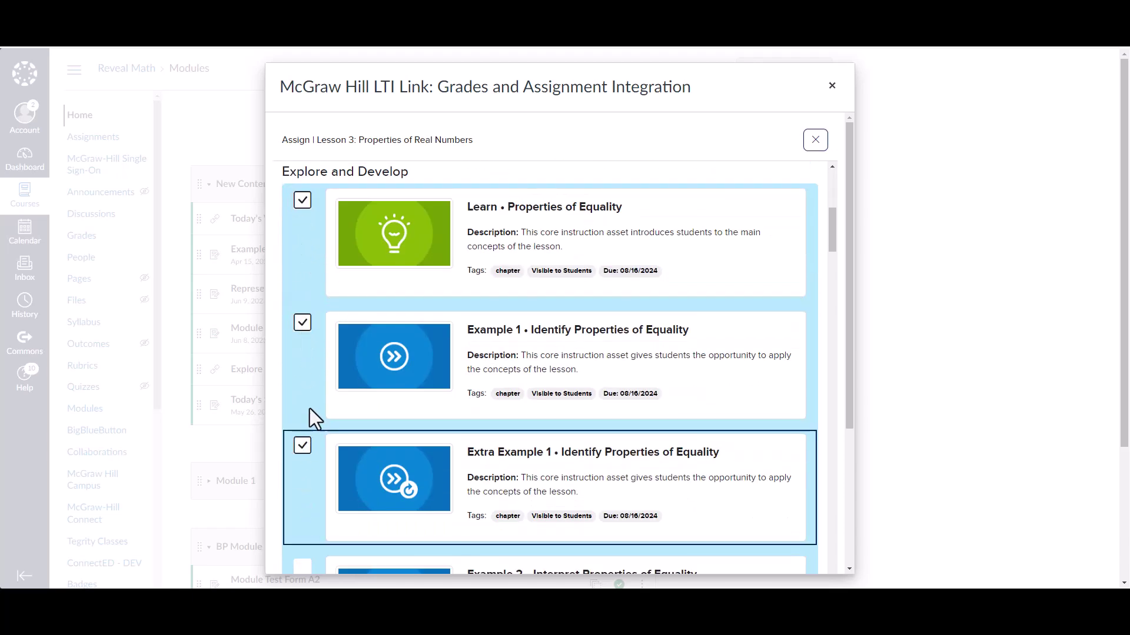
pyautogui.click(303, 201)
pyautogui.scroll(-3, 308, 368)
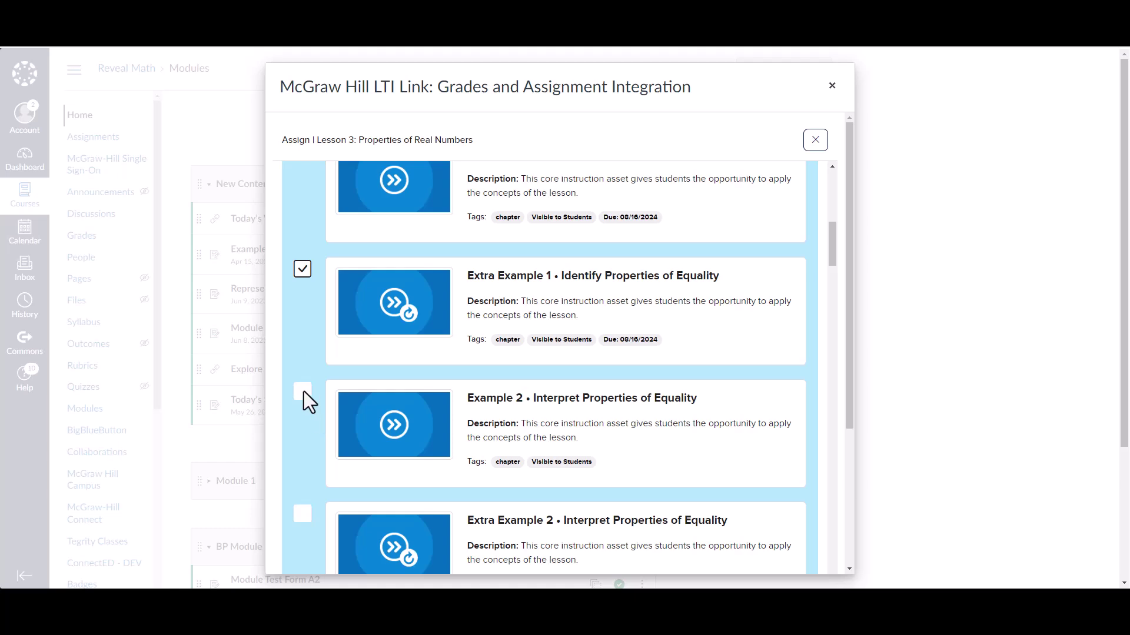
pyautogui.scroll(2, 633, 344)
pyautogui.click(302, 388)
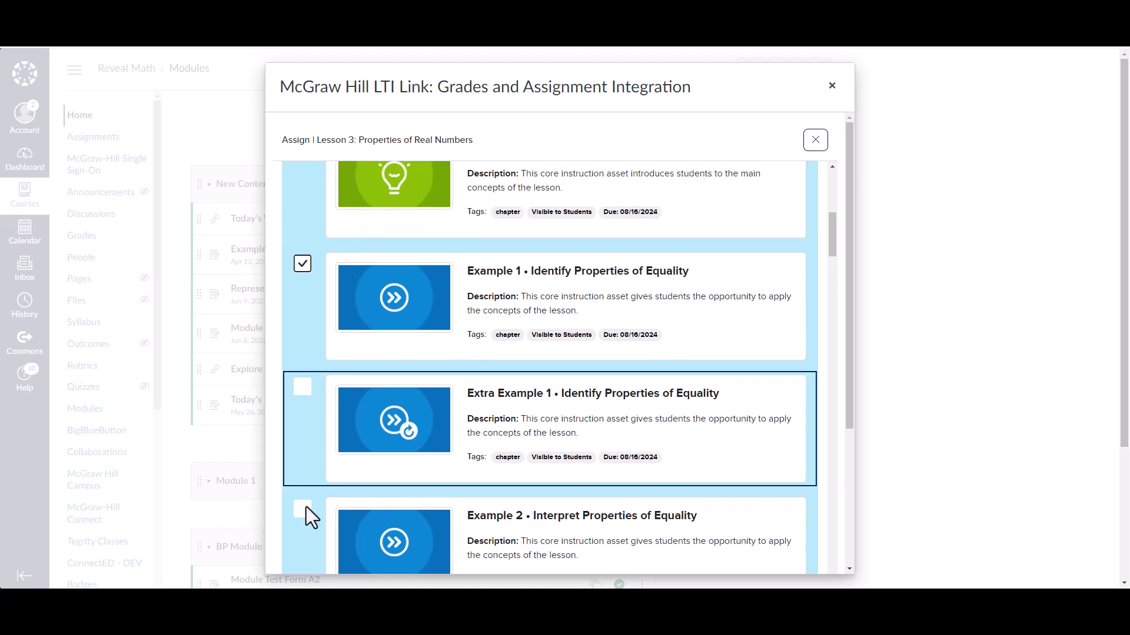
pyautogui.click(302, 510)
# Check the lesson's resource selection and continue to the assignment settings.
pyautogui.scroll(-1, 573, 411)
pyautogui.scroll(4, 638, 366)
pyautogui.scroll(5, 695, 360)
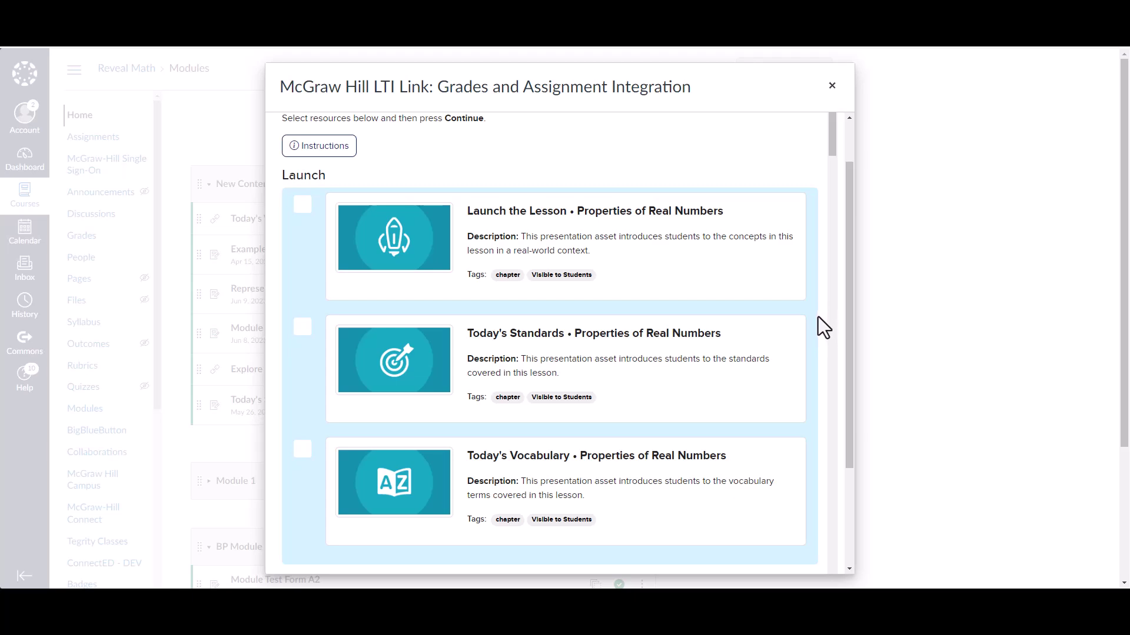
pyautogui.scroll(-1, 812, 326)
pyautogui.scroll(1, 812, 321)
pyautogui.scroll(-15, 813, 313)
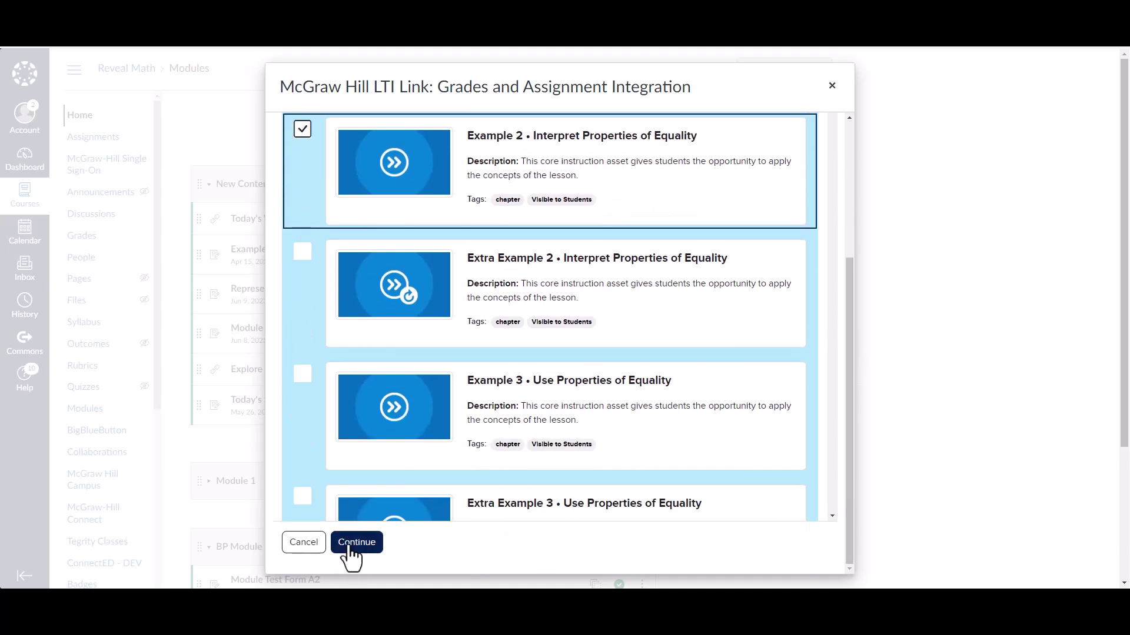
pyautogui.click(372, 544)
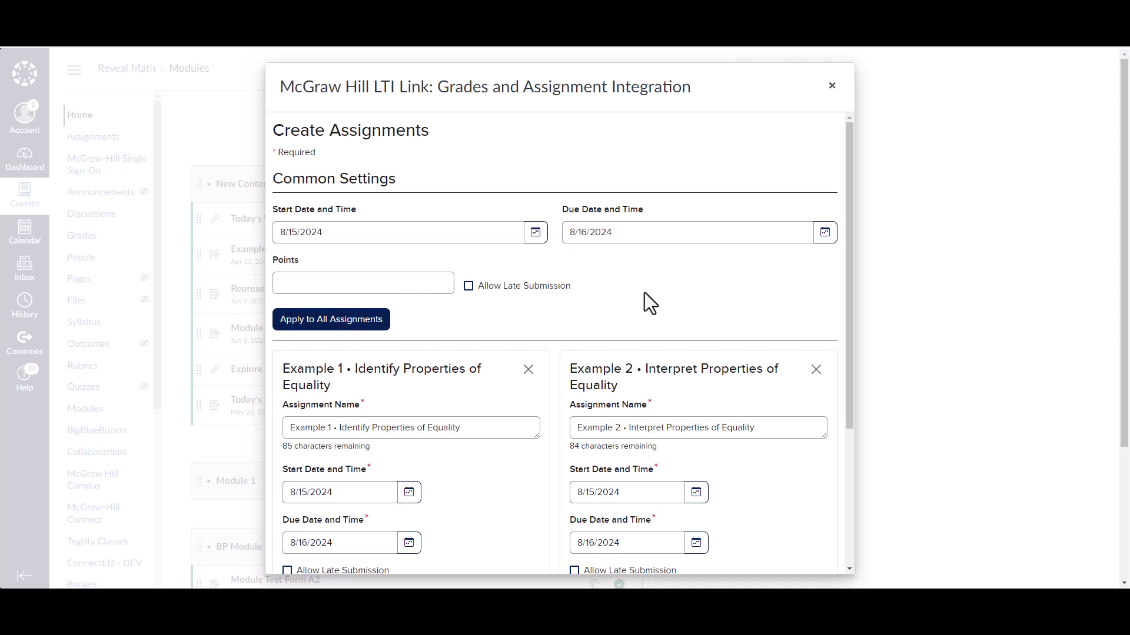
# Set the individual points to 5 for the Example 1 assignment and 10 for the Example 2 assignment.
pyautogui.click(390, 285)
pyautogui.click(514, 306)
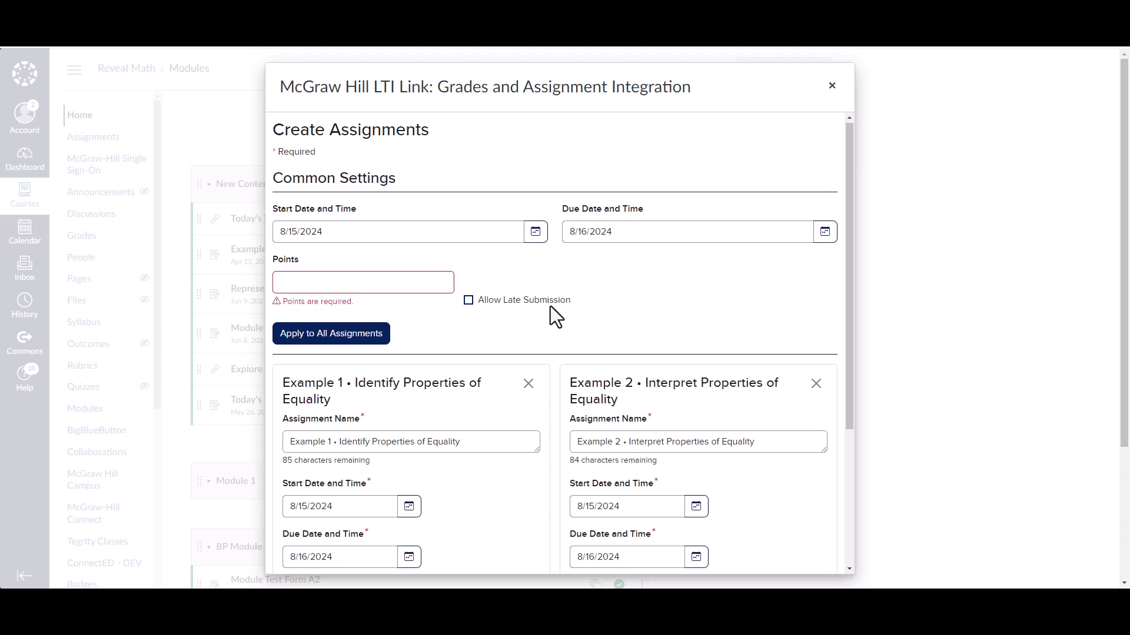
pyautogui.scroll(-3, 542, 249)
pyautogui.scroll(2, 541, 250)
pyautogui.scroll(-2, 539, 262)
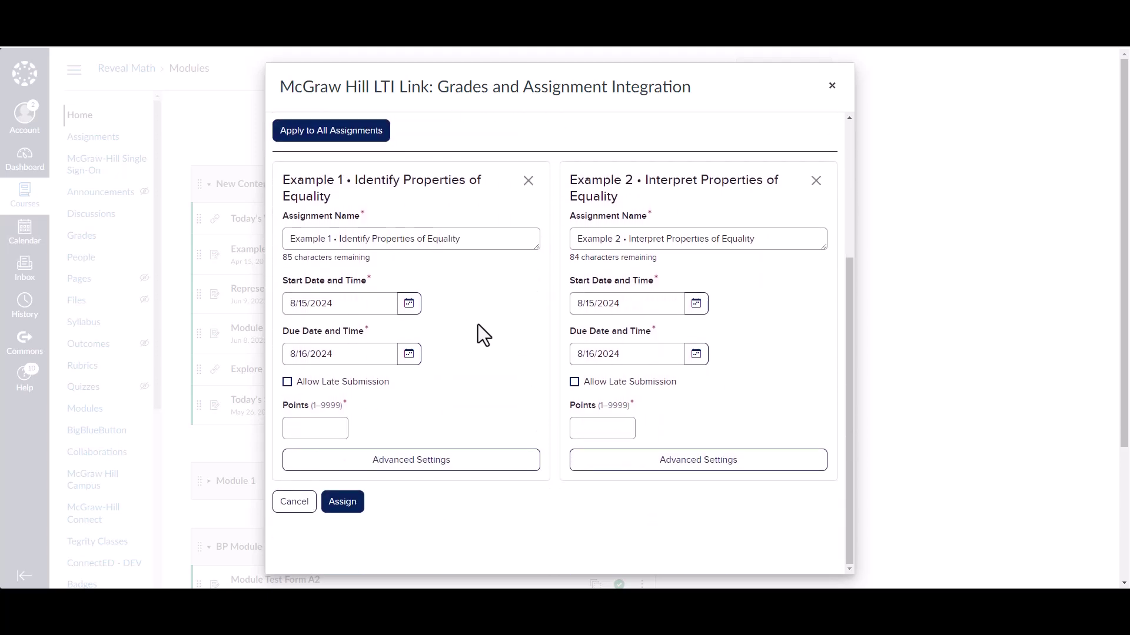
pyautogui.click(328, 429)
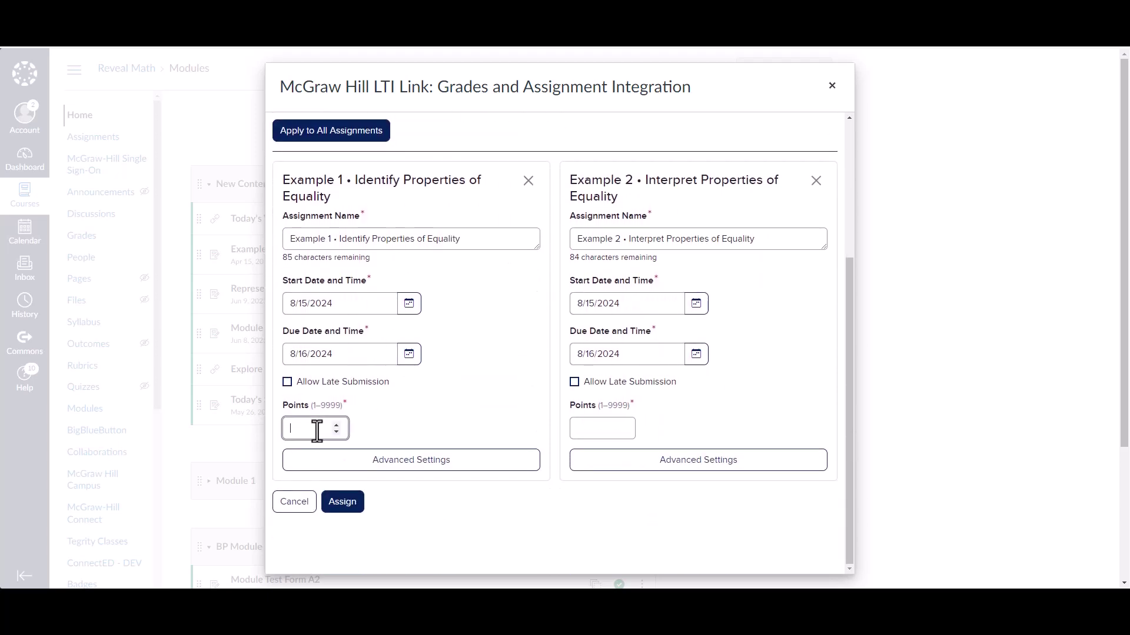
pyautogui.write('5')
pyautogui.click(618, 426)
pyautogui.write('10')
pyautogui.click(696, 397)
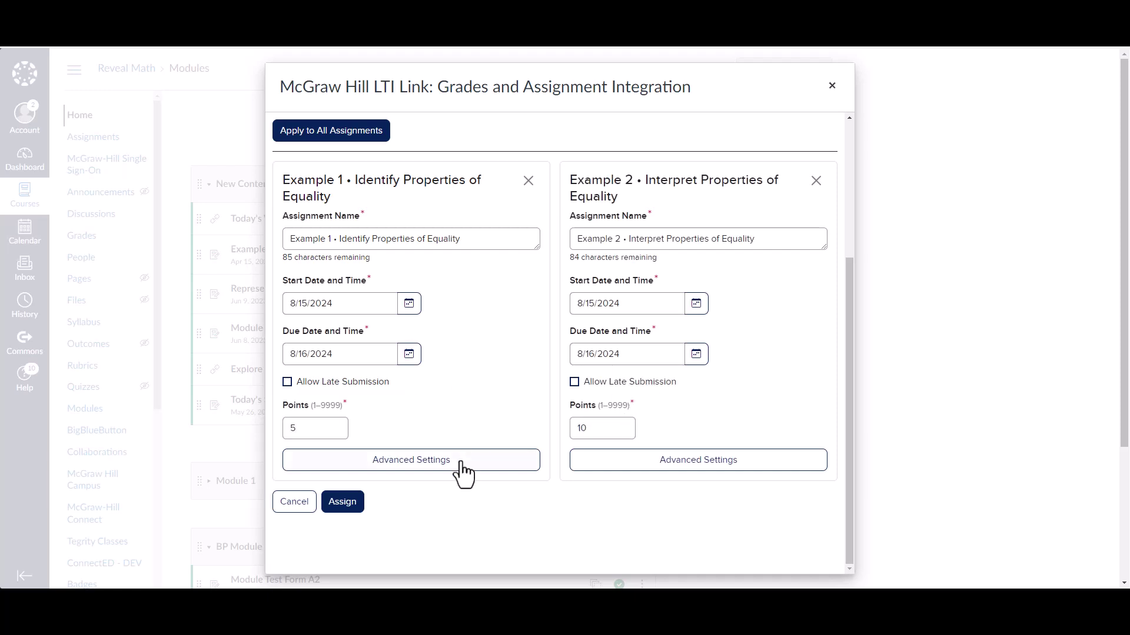
# Review the settings of both example assignments and assign them to the class.
pyautogui.scroll(-2, 448, 412)
pyautogui.scroll(2, 453, 377)
pyautogui.scroll(-2, 456, 374)
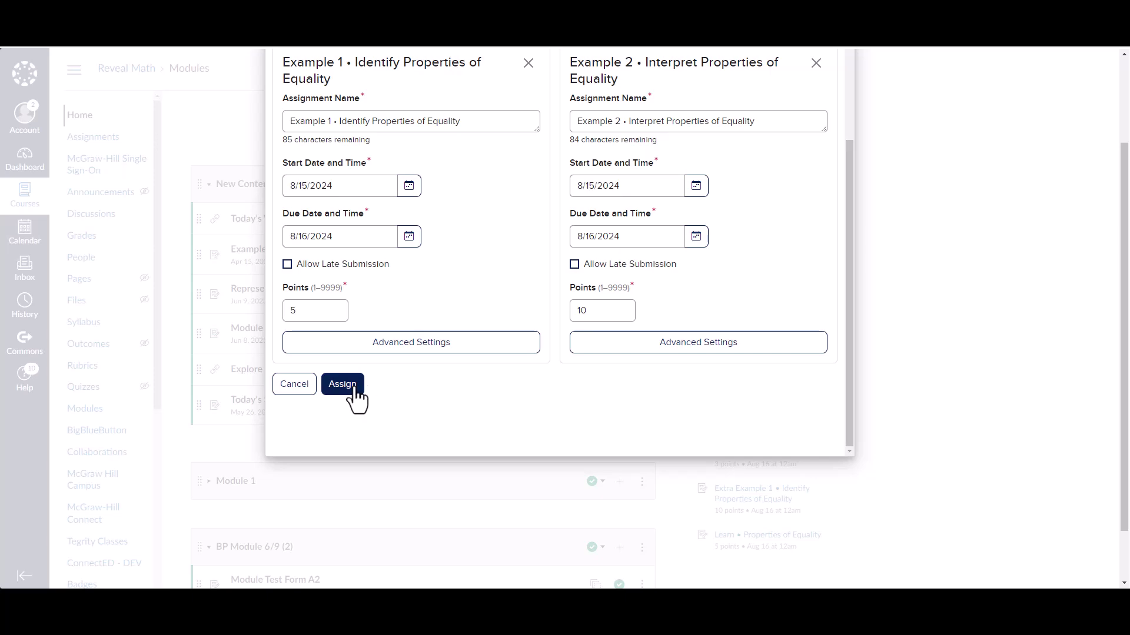
pyautogui.scroll(1, 560, 378)
pyautogui.click(346, 443)
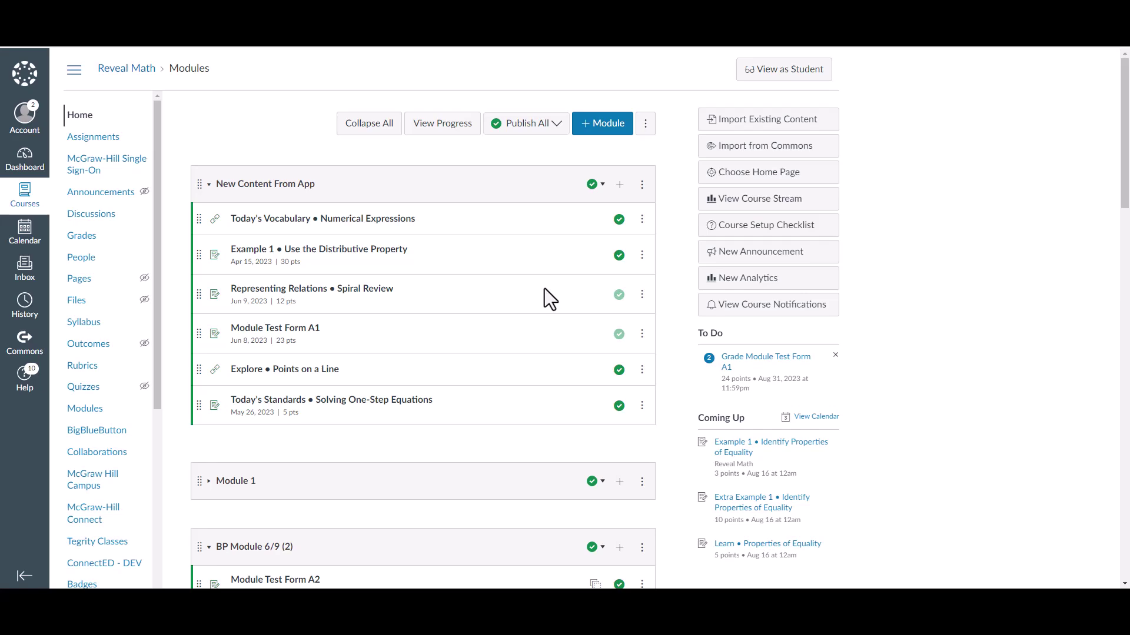
# Find the newly added New Content From App module at the end of the course and open its Example 1 assignment.
pyautogui.scroll(-12, 545, 288)
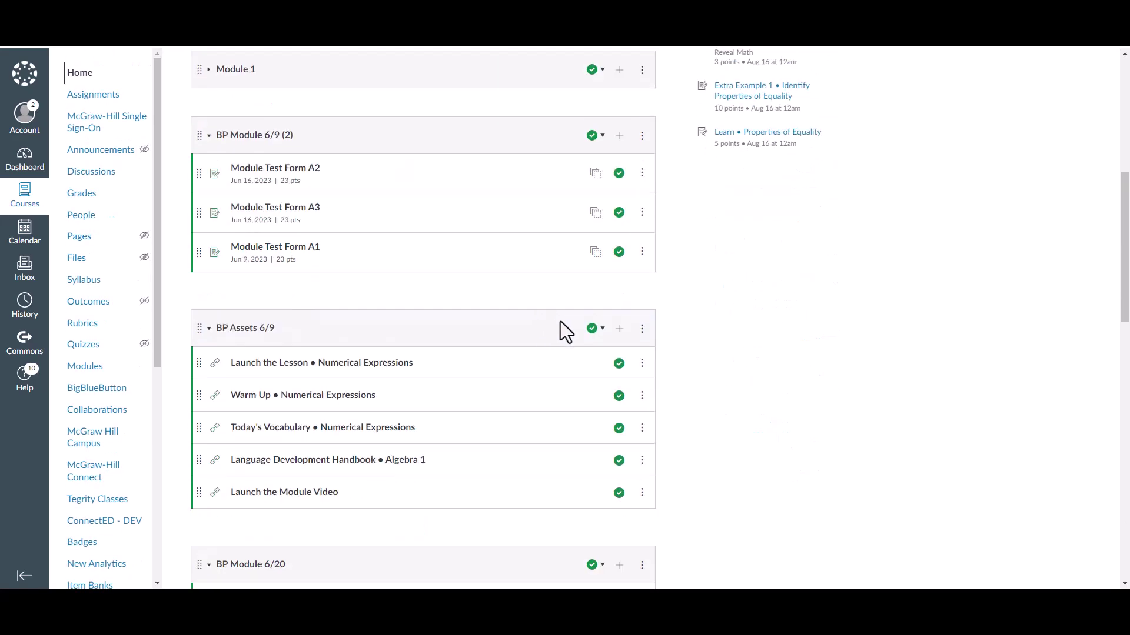
pyautogui.scroll(-4, 630, 322)
pyautogui.scroll(-8, 666, 327)
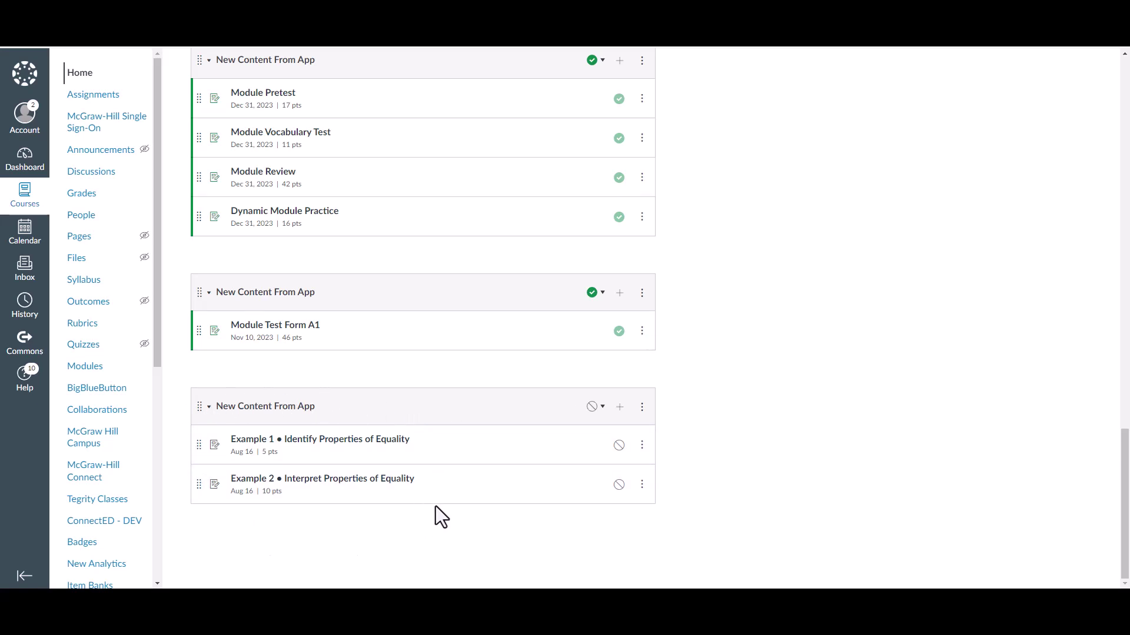
pyautogui.click(457, 439)
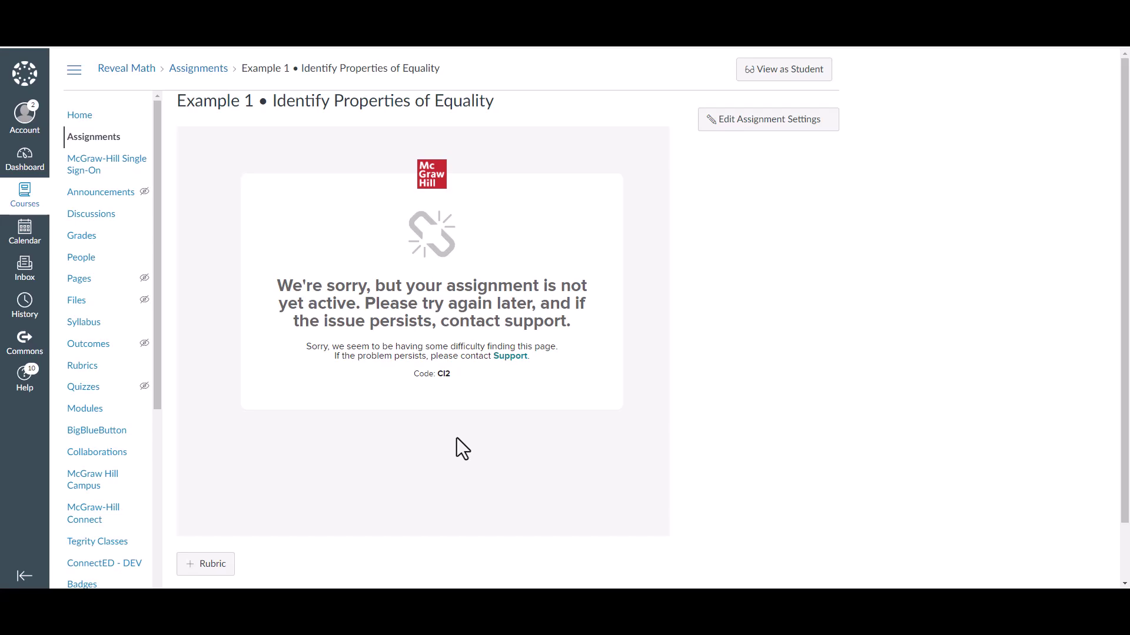
# Return to the course modules and publish the last New Content From App module with all its items.
pyautogui.click(109, 410)
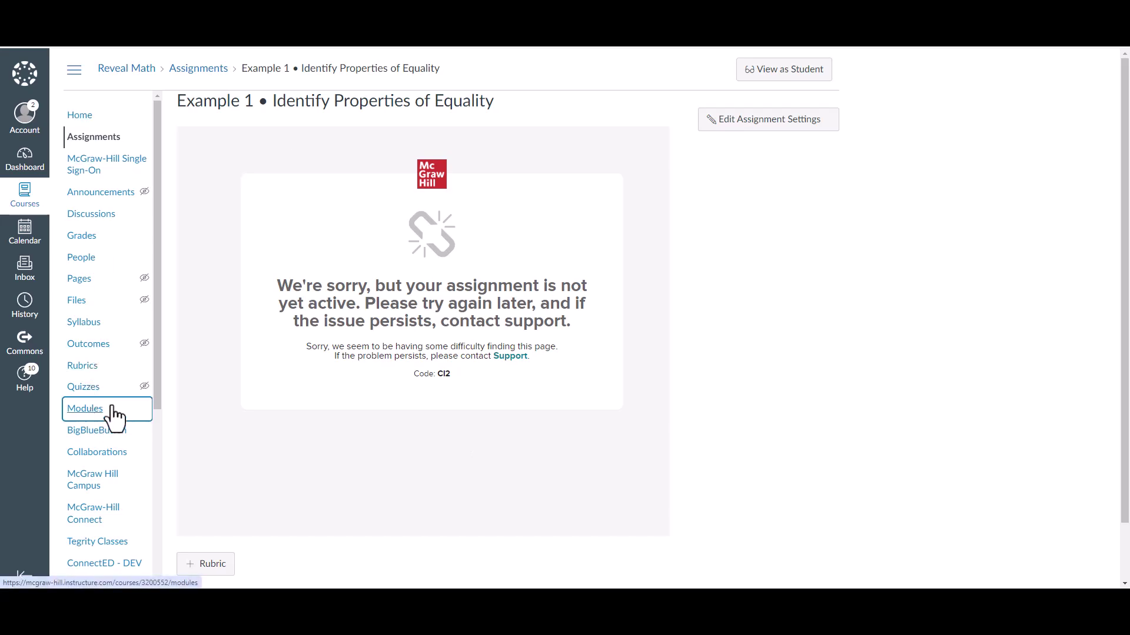
pyautogui.scroll(-15, 474, 291)
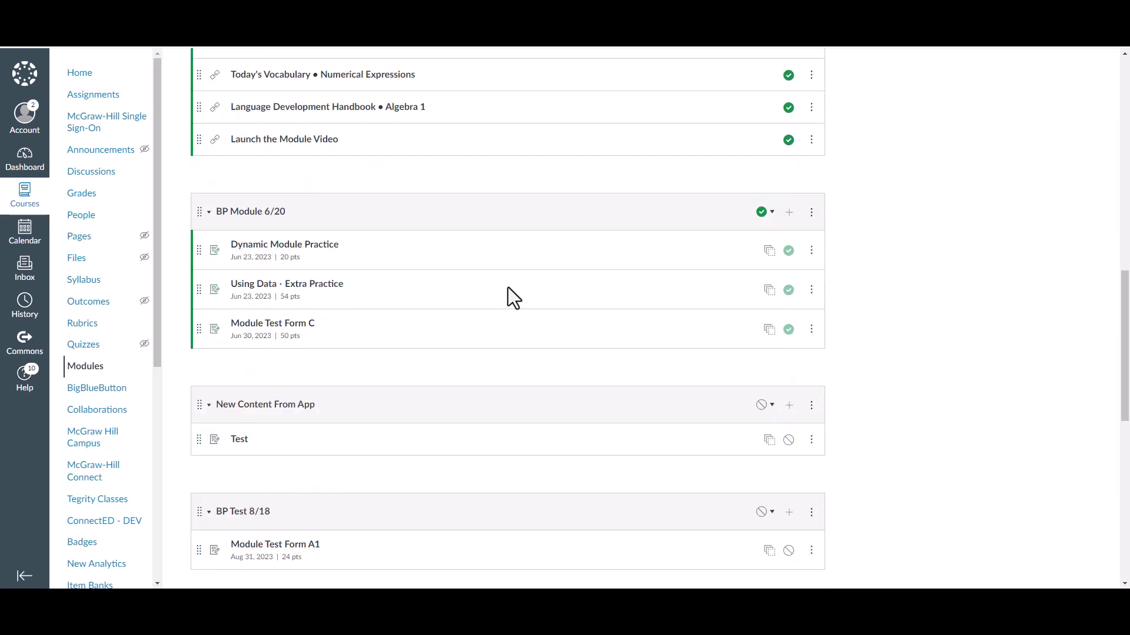
pyautogui.scroll(-1, 511, 289)
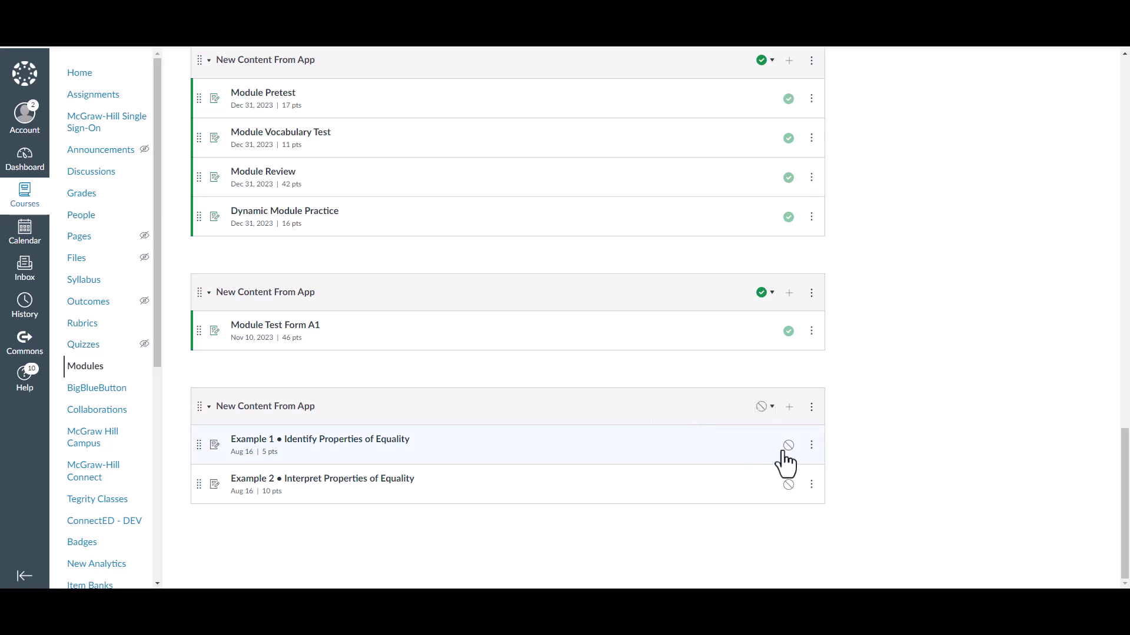
pyautogui.click(765, 407)
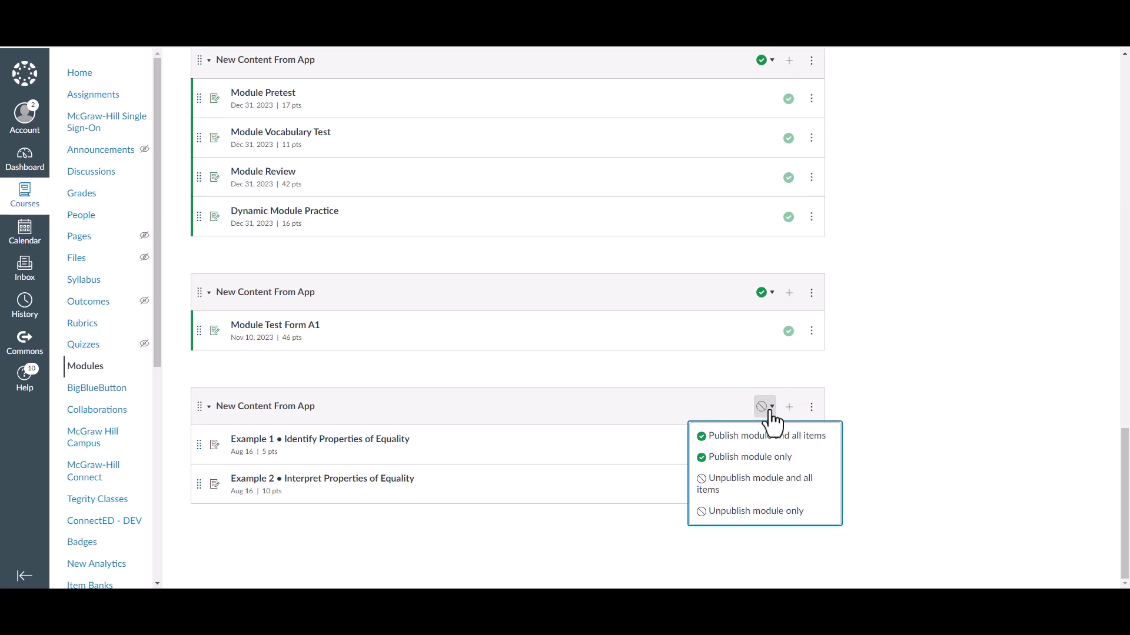
pyautogui.click(773, 436)
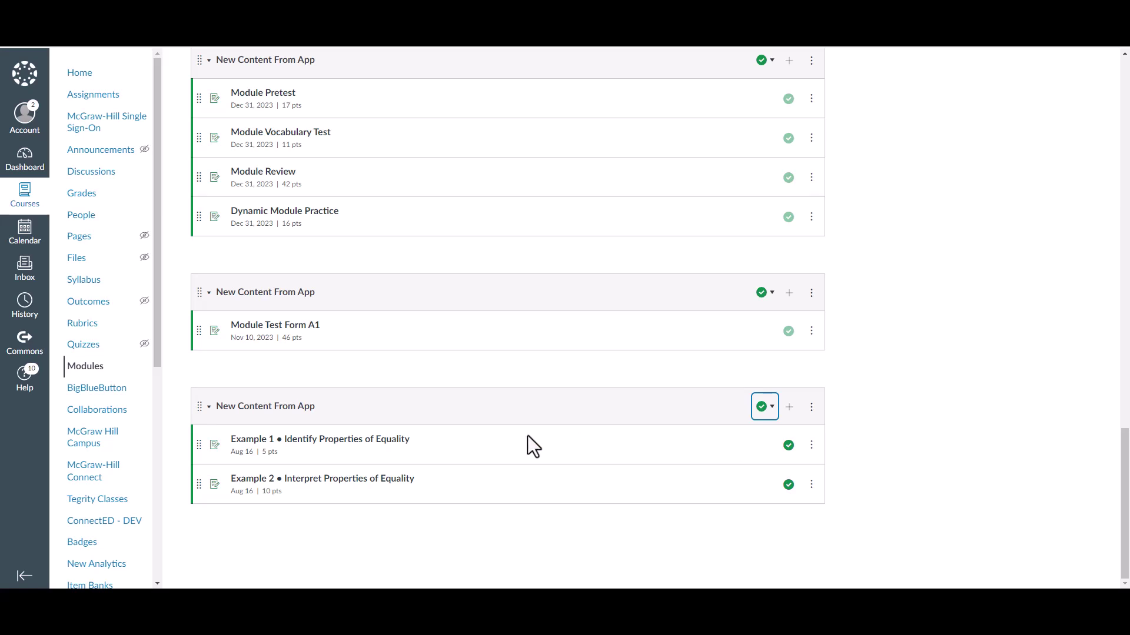
# Review the primary settings of the shared Module Test Form A1 assignment and open its Reveal Math (section 2) version.
pyautogui.scroll(1, 377, 438)
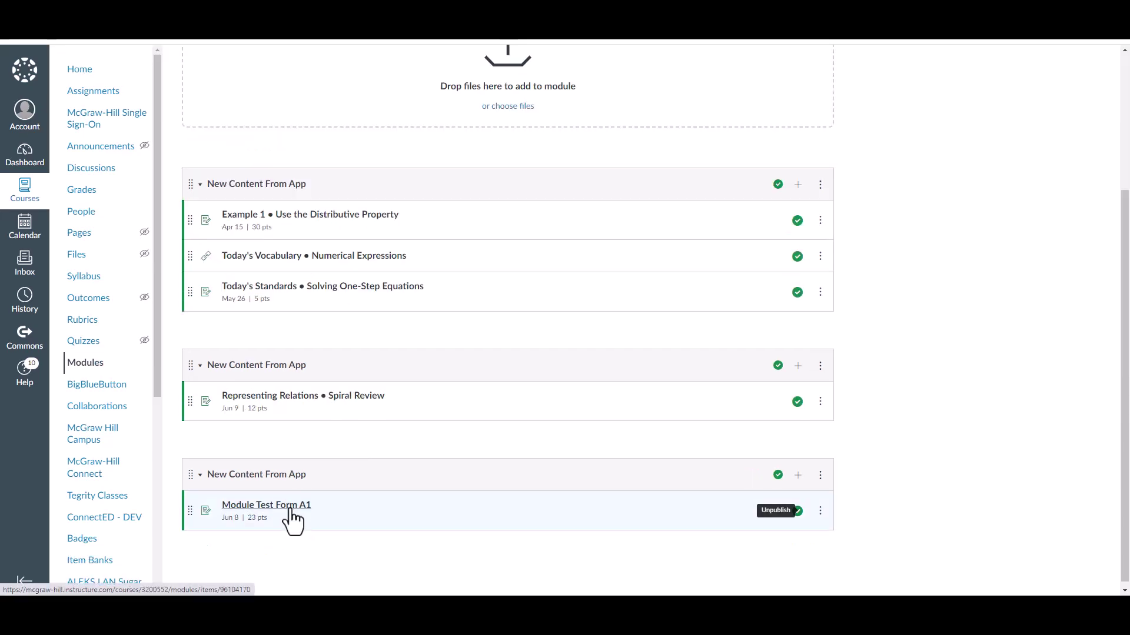
pyautogui.click(291, 510)
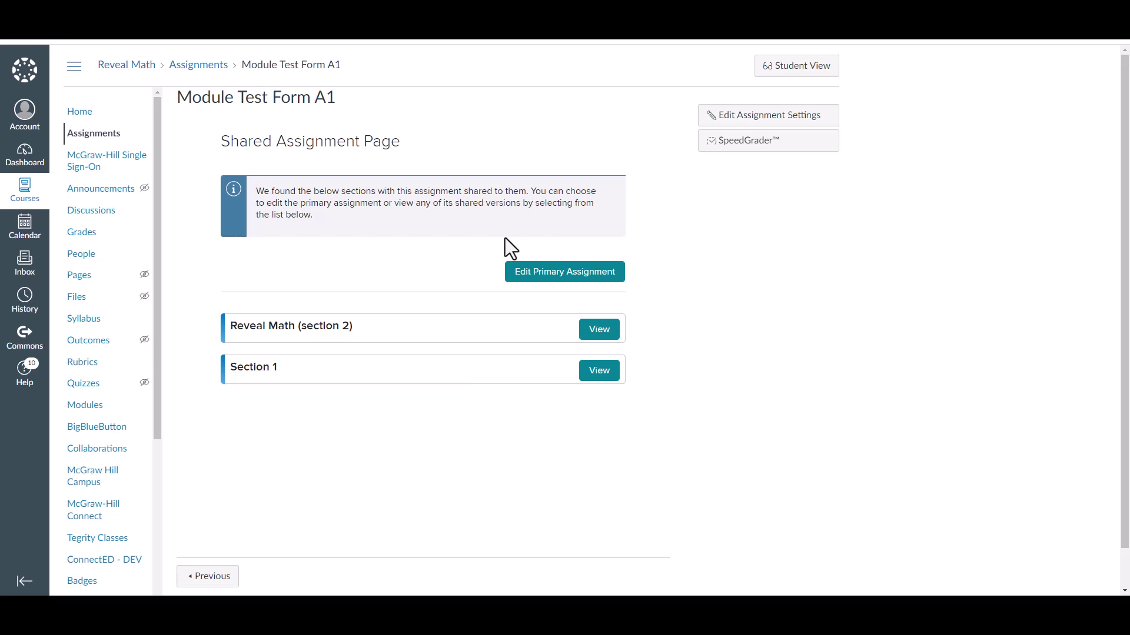
pyautogui.click(522, 279)
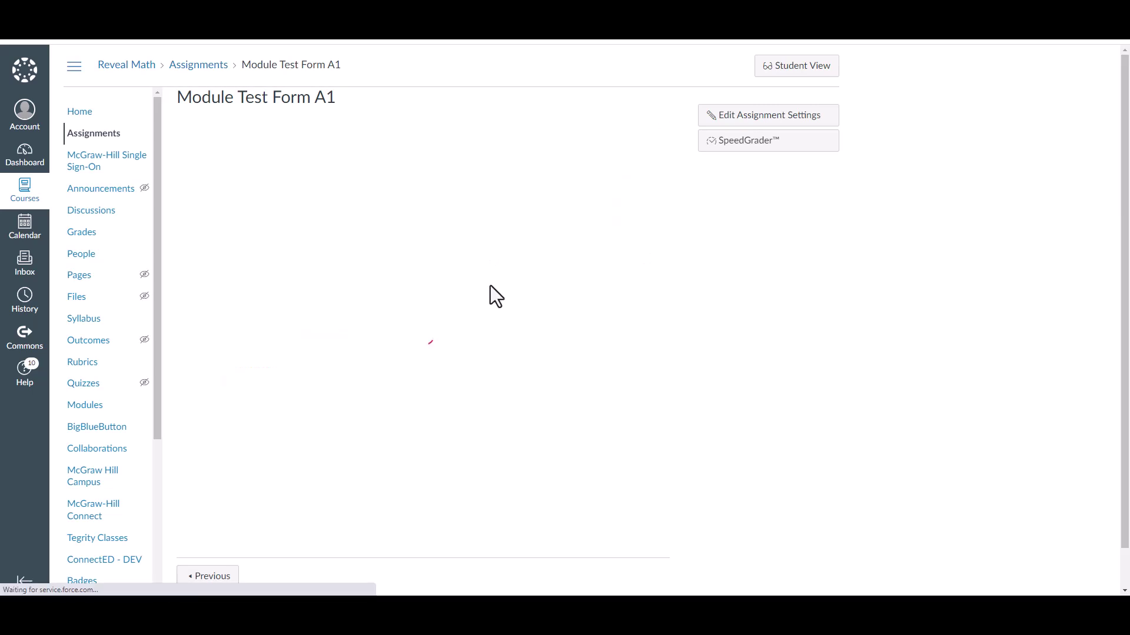
pyautogui.scroll(-2, 546, 331)
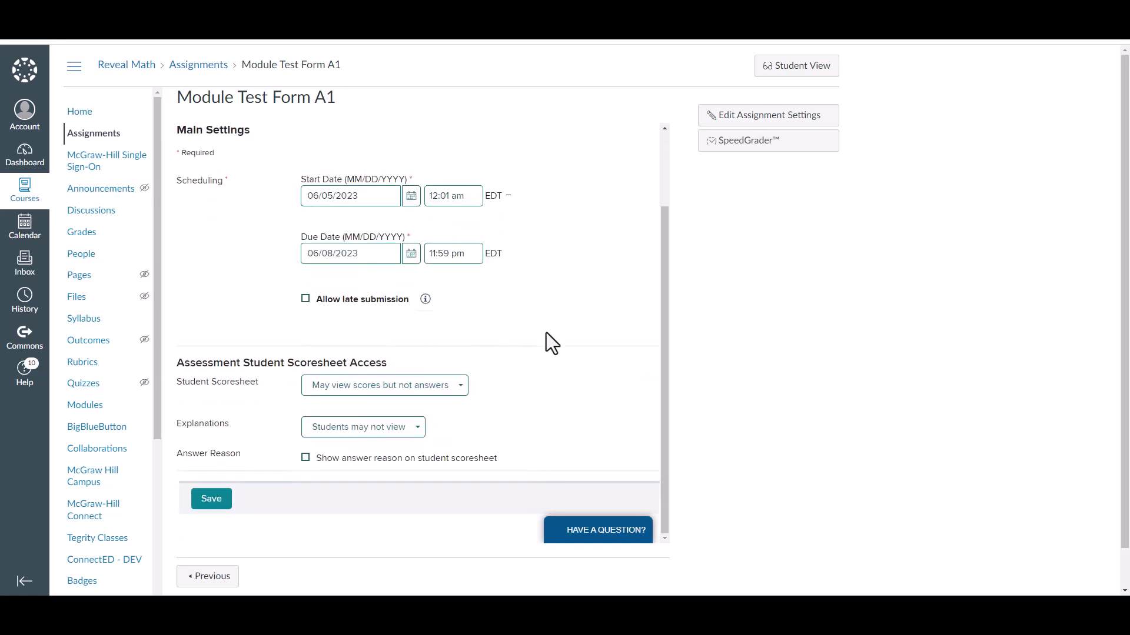
pyautogui.scroll(2, 513, 359)
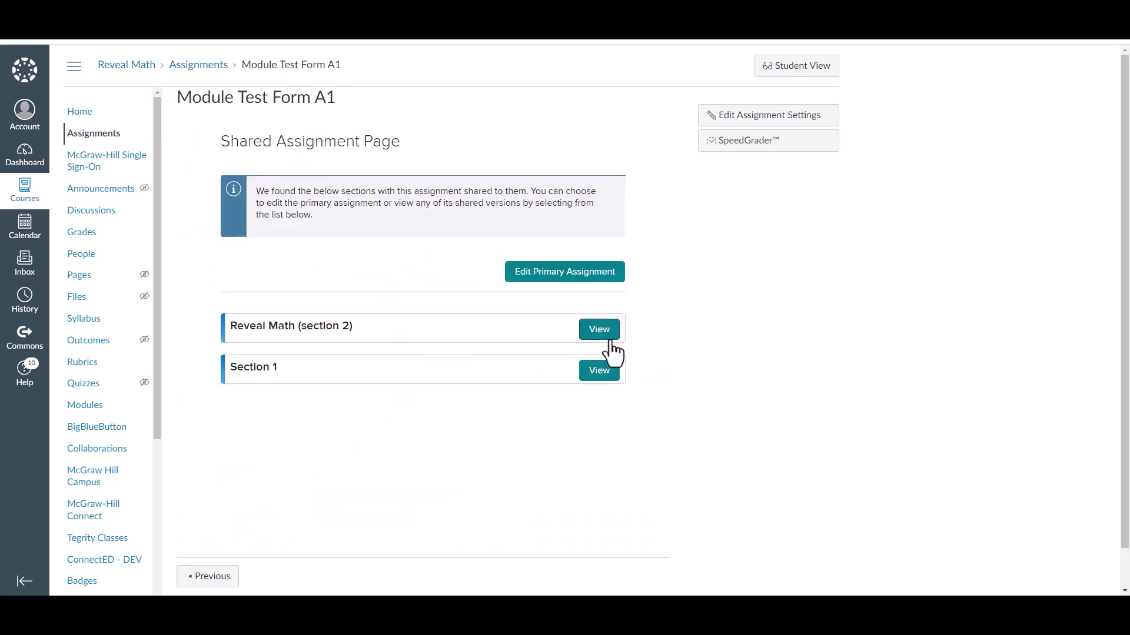
pyautogui.click(608, 337)
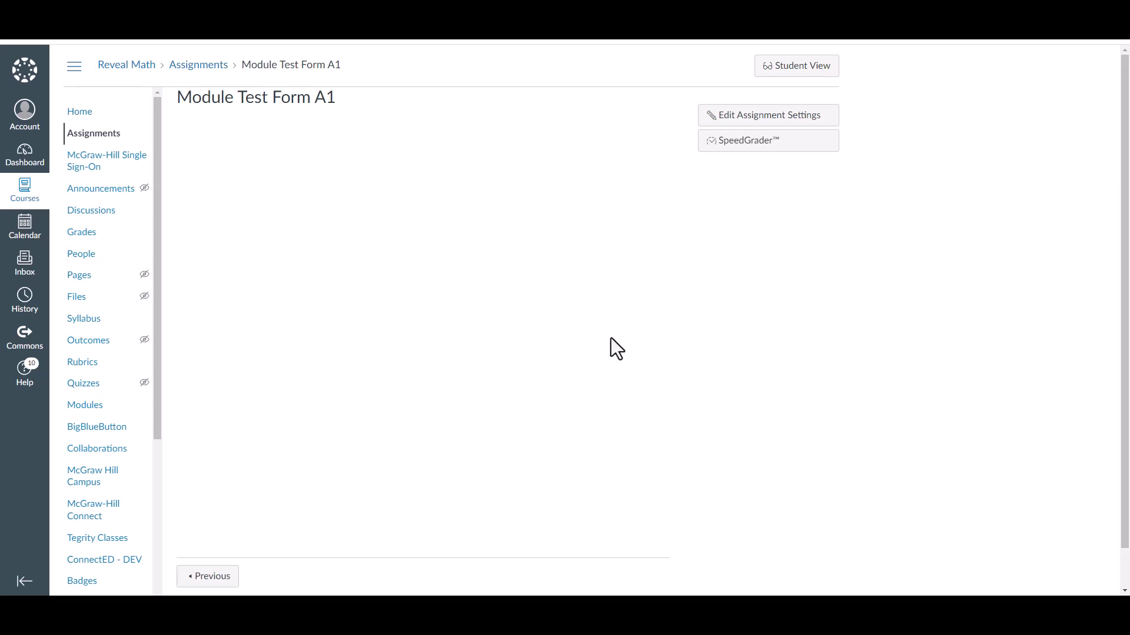
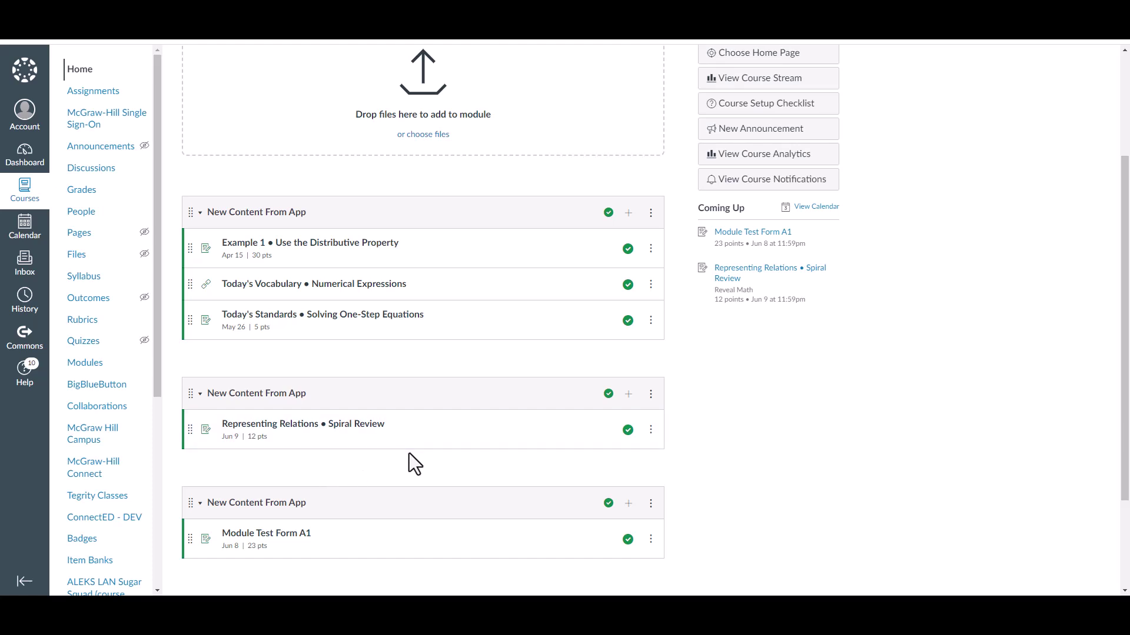
# Open Module Test Form A1 for primary assignment editing and examine its scheduling and student scoresheet access settings.
pyautogui.click(289, 538)
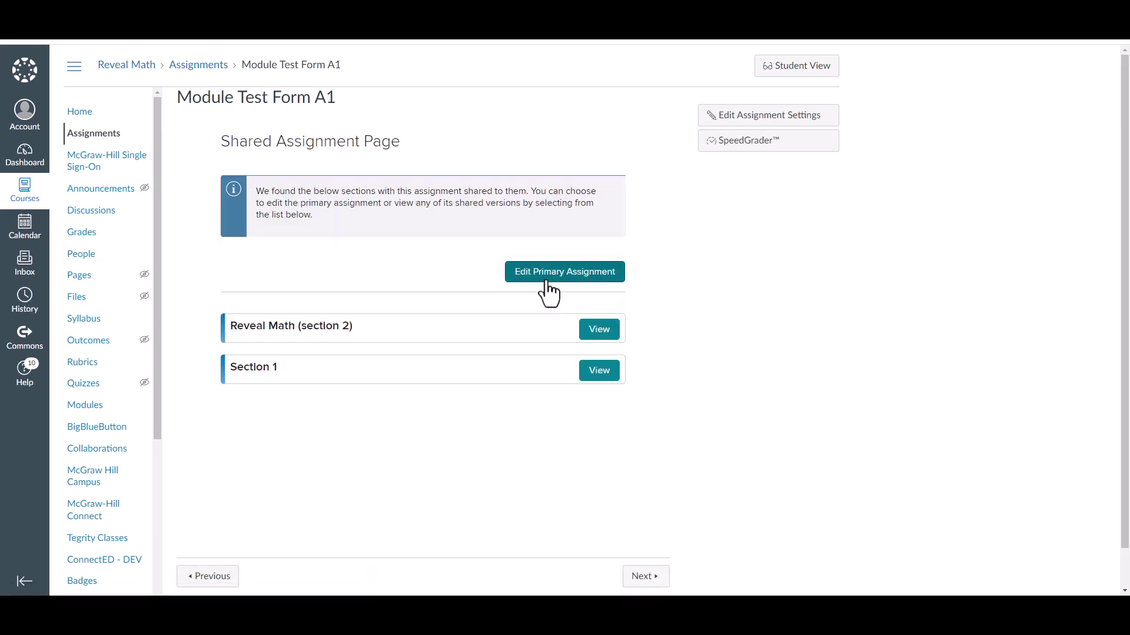
pyautogui.click(546, 281)
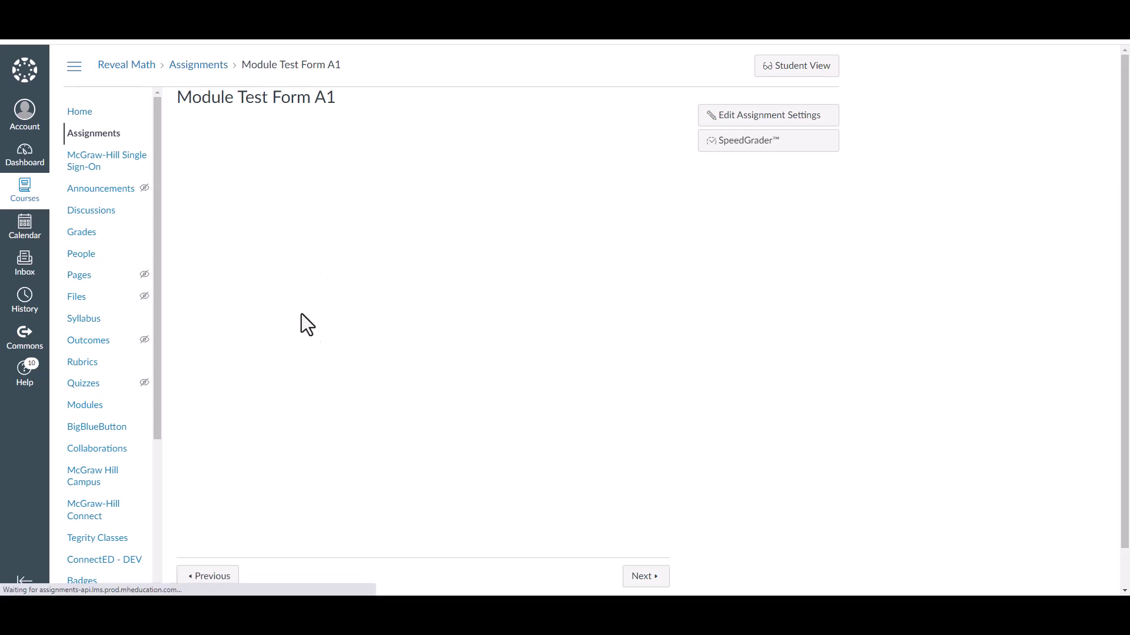
pyautogui.scroll(-2, 383, 347)
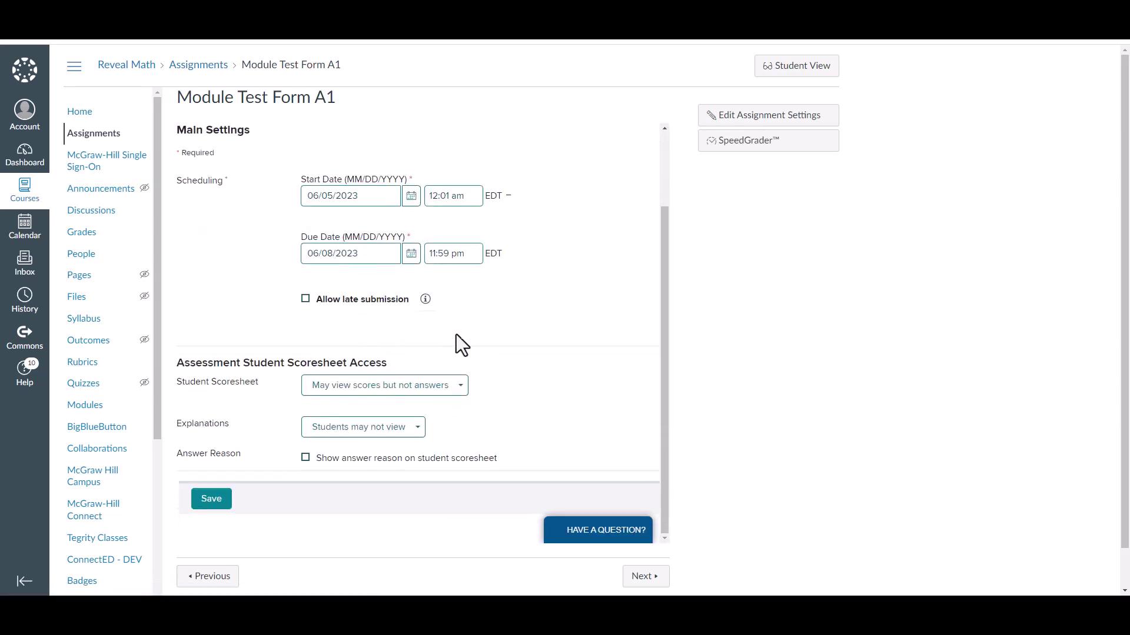
pyautogui.scroll(2, 525, 358)
pyautogui.scroll(-2, 541, 339)
pyautogui.scroll(1, 546, 334)
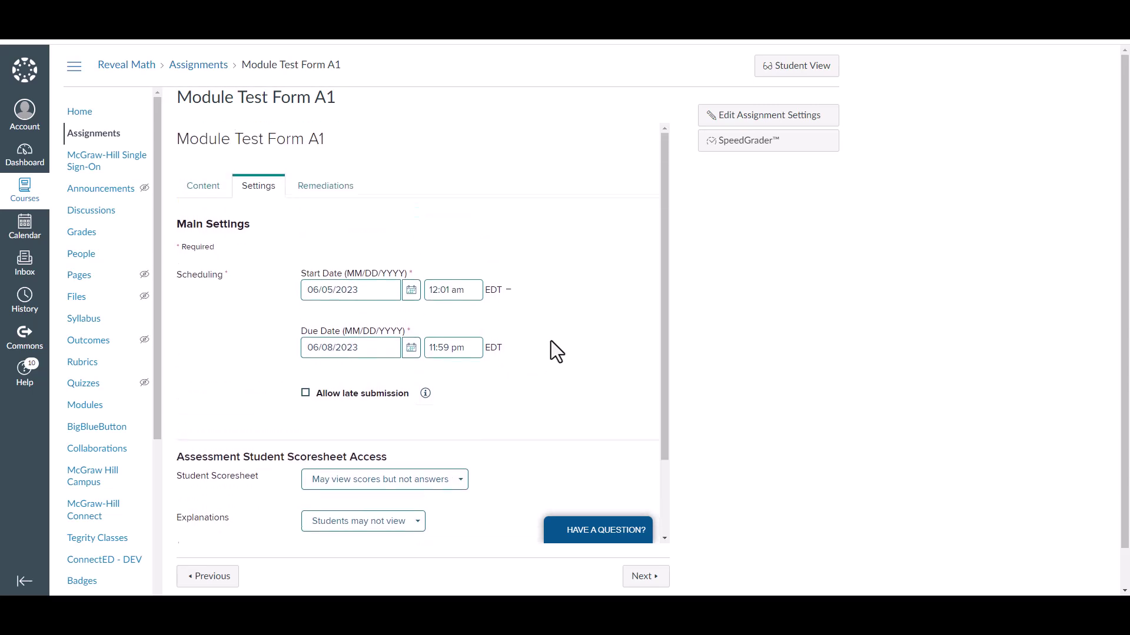
pyautogui.scroll(-1, 551, 340)
pyautogui.scroll(1, 559, 339)
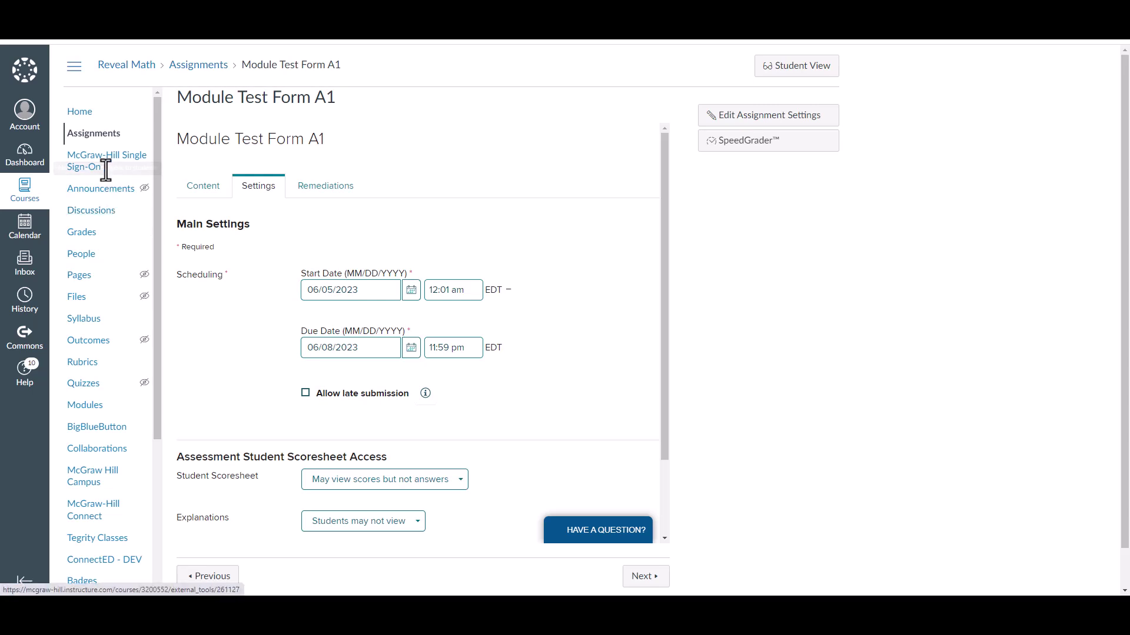
# View the Canvas edit form for Module Test Form A1 in the course assignments list and close it without saving.
pyautogui.click(93, 147)
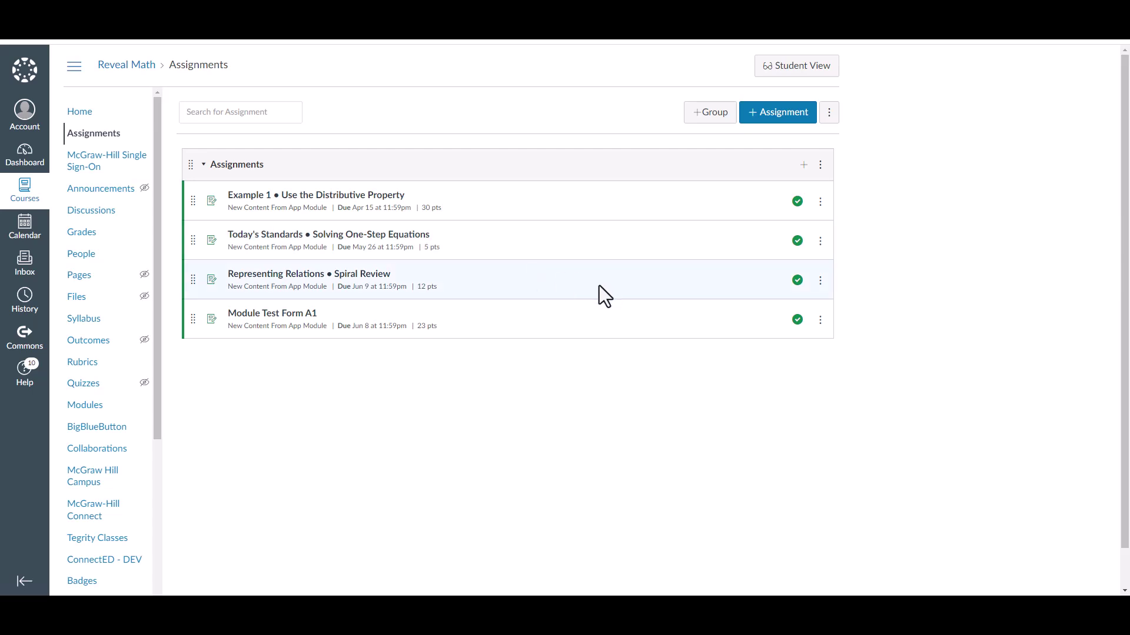
pyautogui.click(819, 322)
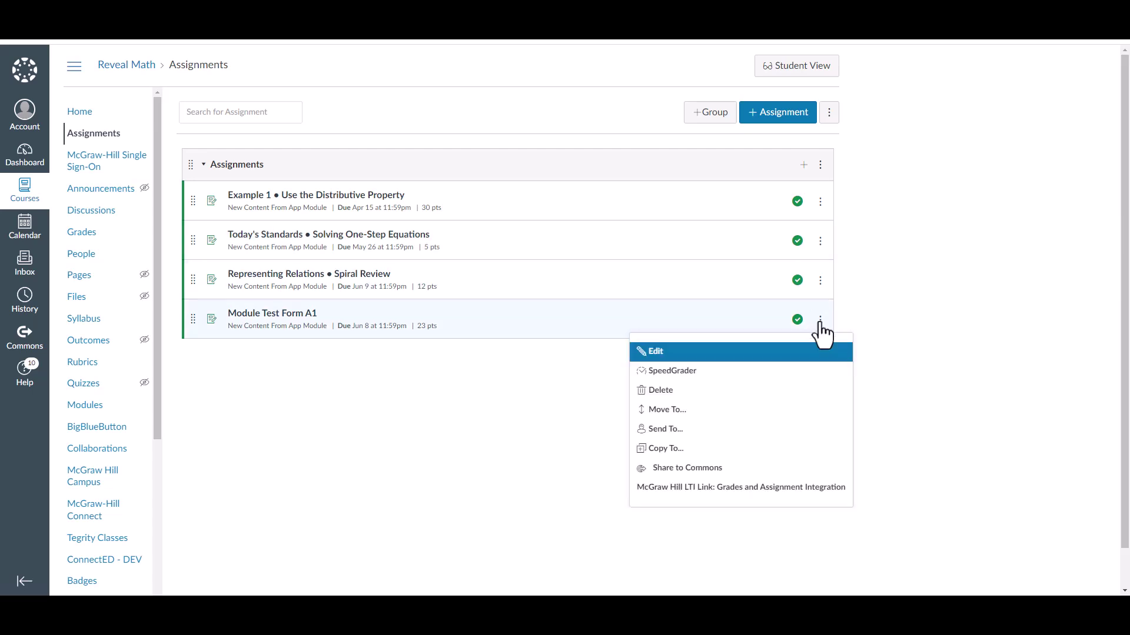
pyautogui.click(708, 354)
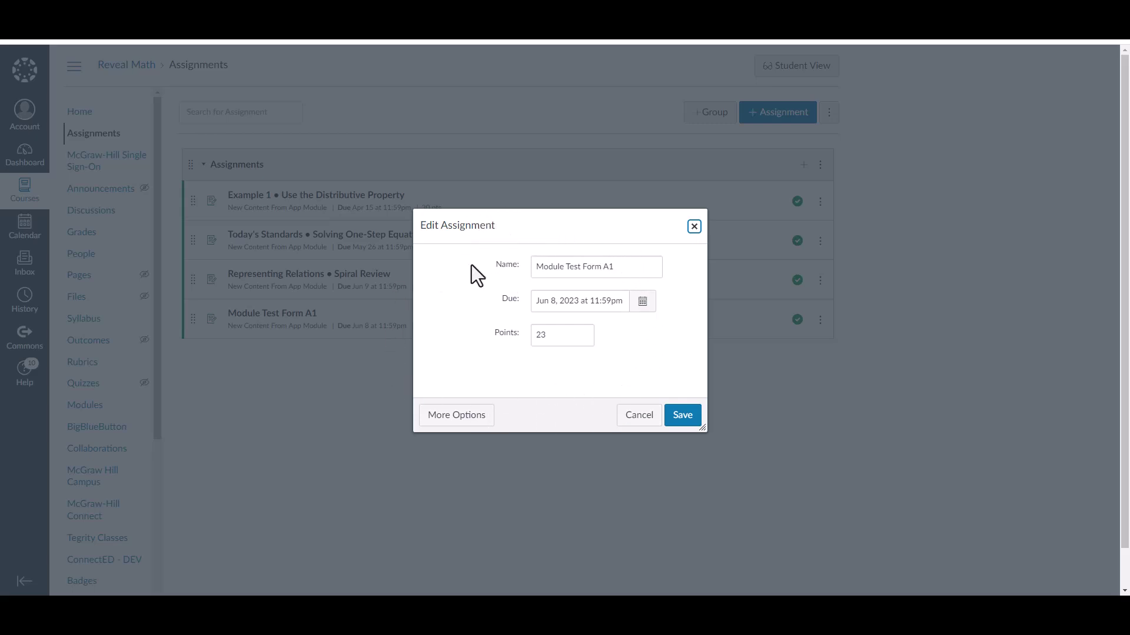
pyautogui.press('Escape')
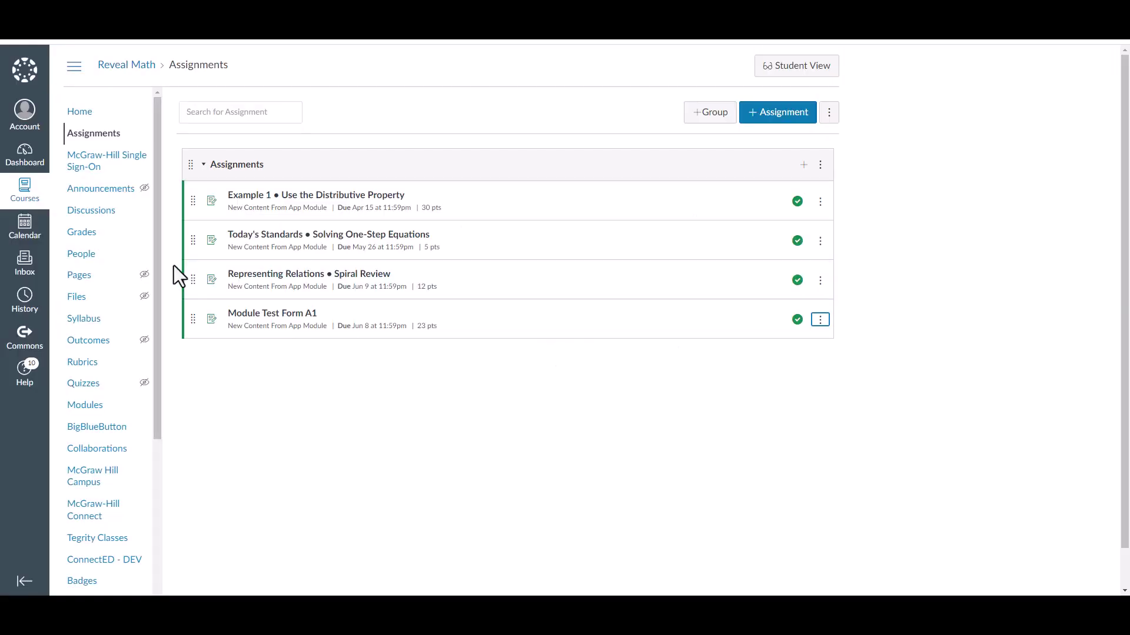
# Reopen the primary Module Test Form A1 assignment from the course modules to view its McGraw Hill settings.
pyautogui.click(86, 406)
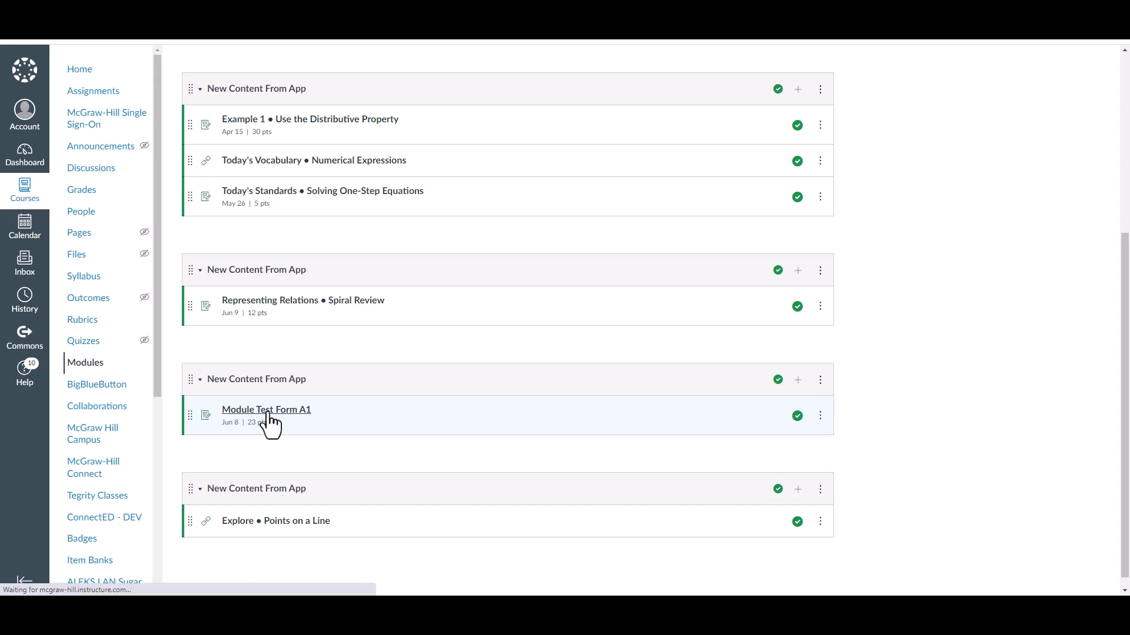
pyautogui.click(266, 414)
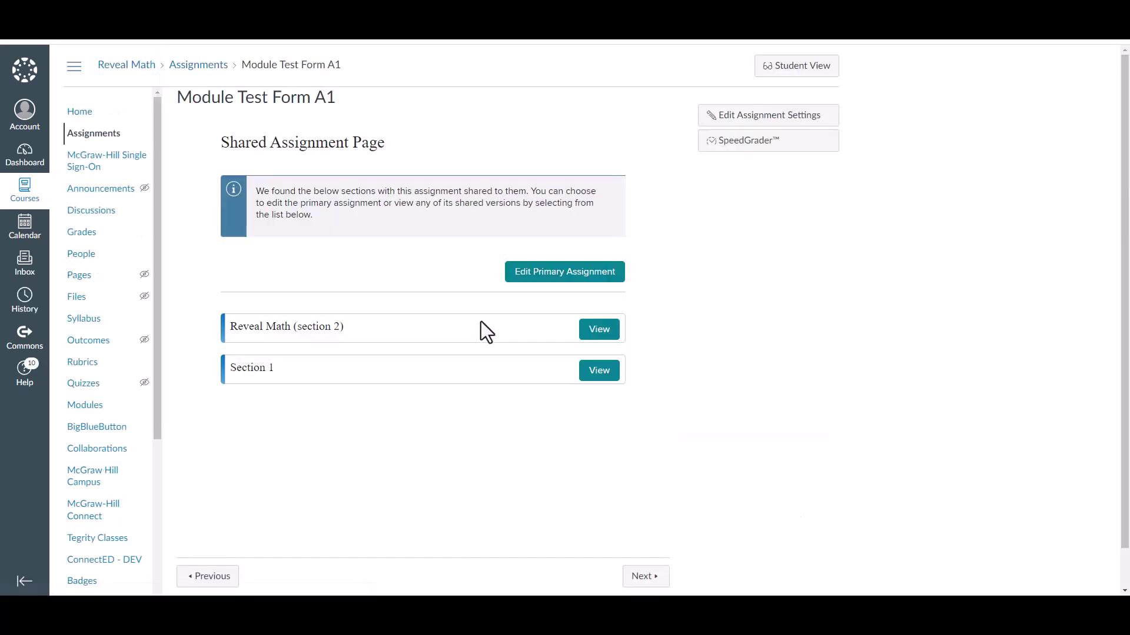
pyautogui.click(547, 274)
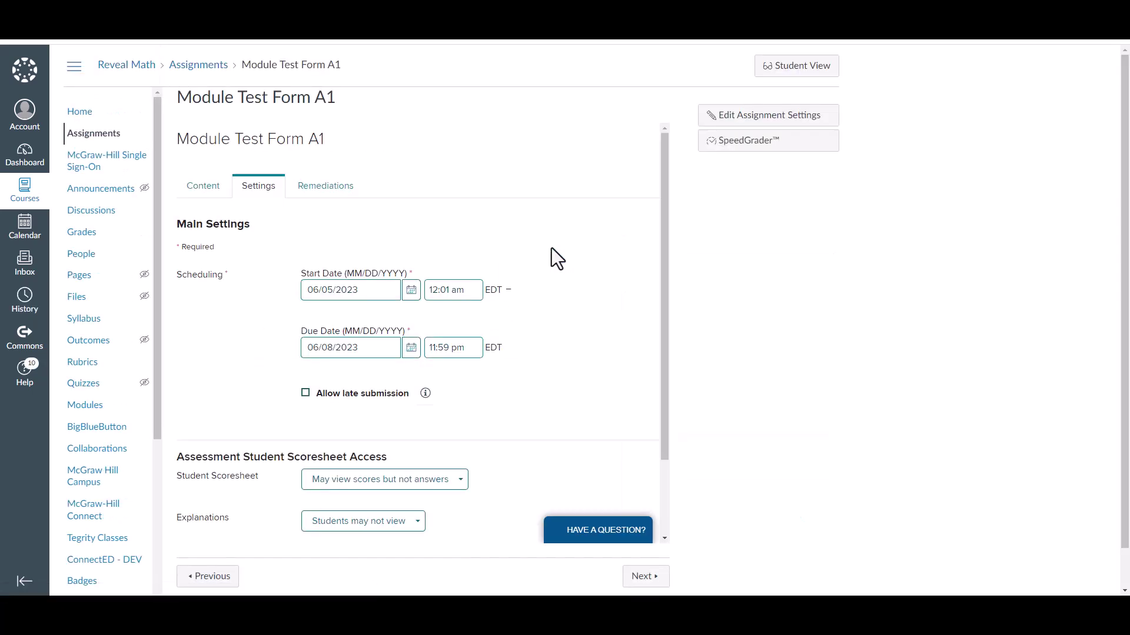
pyautogui.click(89, 406)
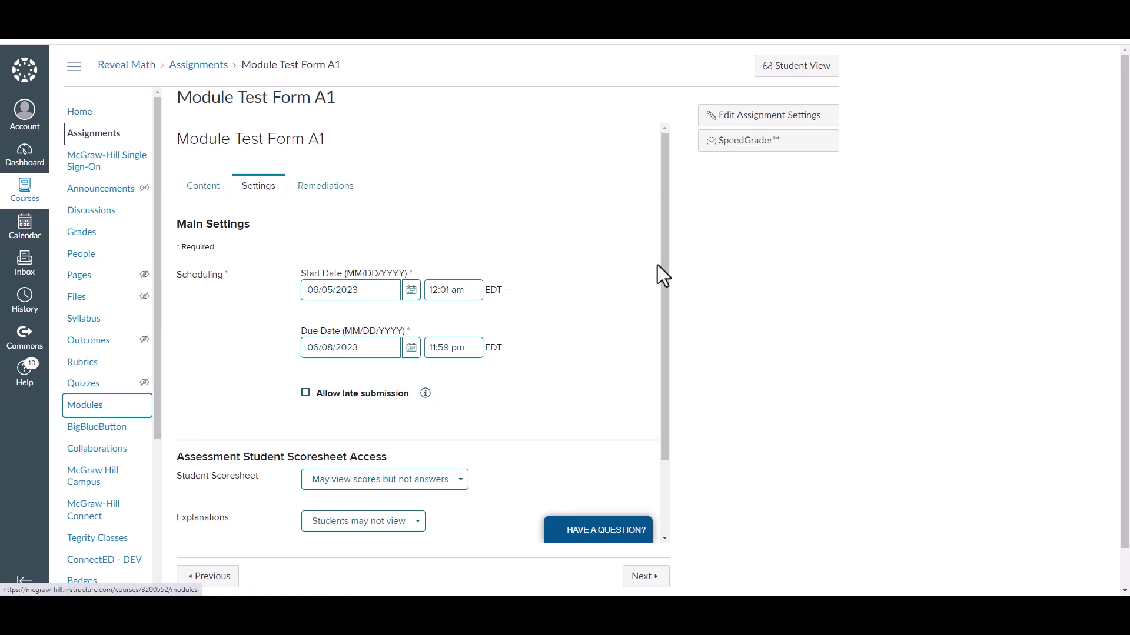
# Check the course gradebook and reopen the Reveal Math course from the dashboard.
pyautogui.click(82, 192)
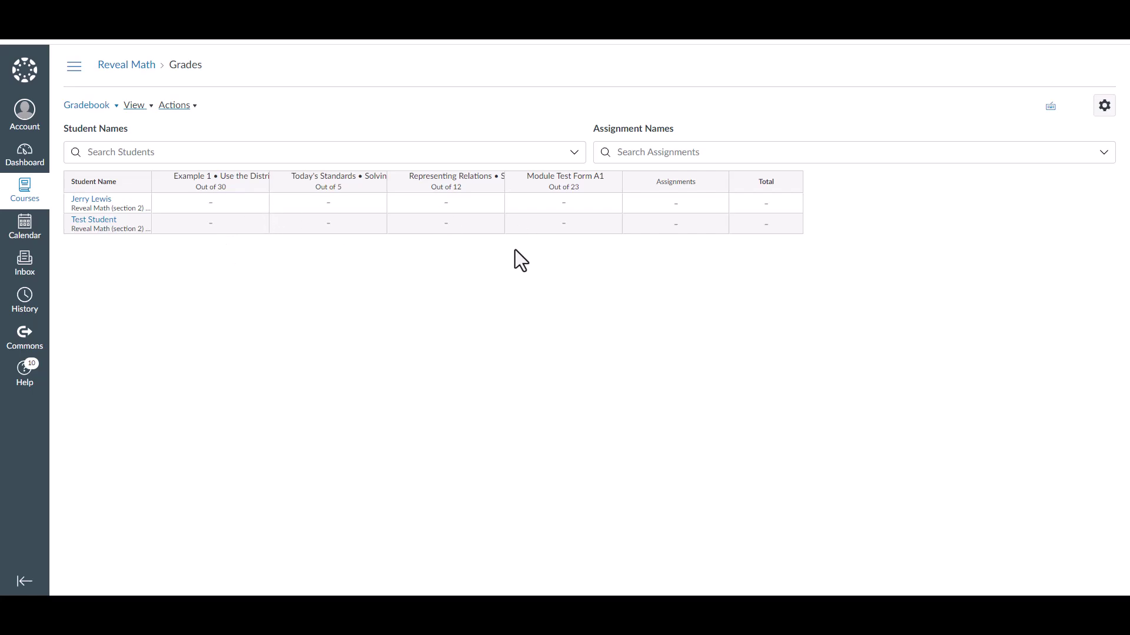
pyautogui.click(24, 153)
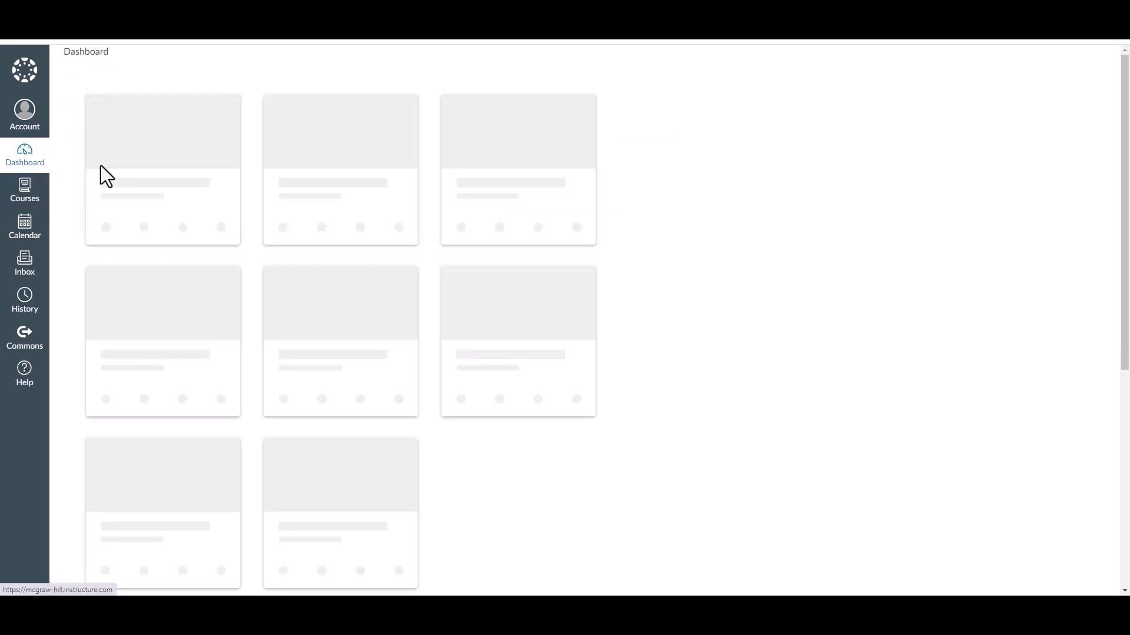
pyautogui.click(295, 426)
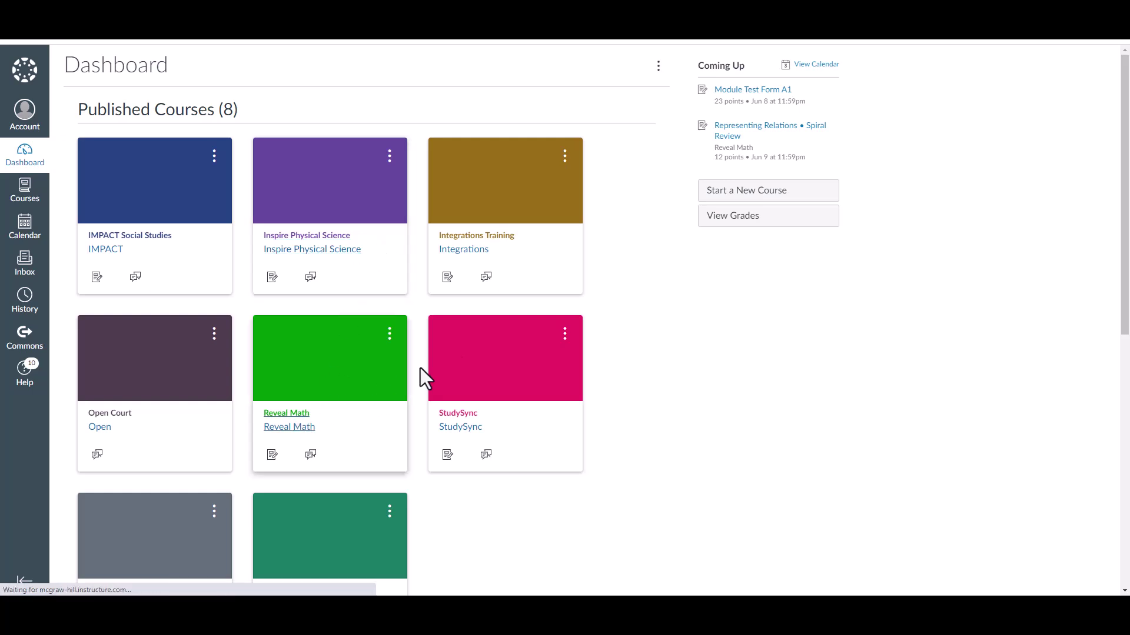
pyautogui.scroll(-3, 662, 348)
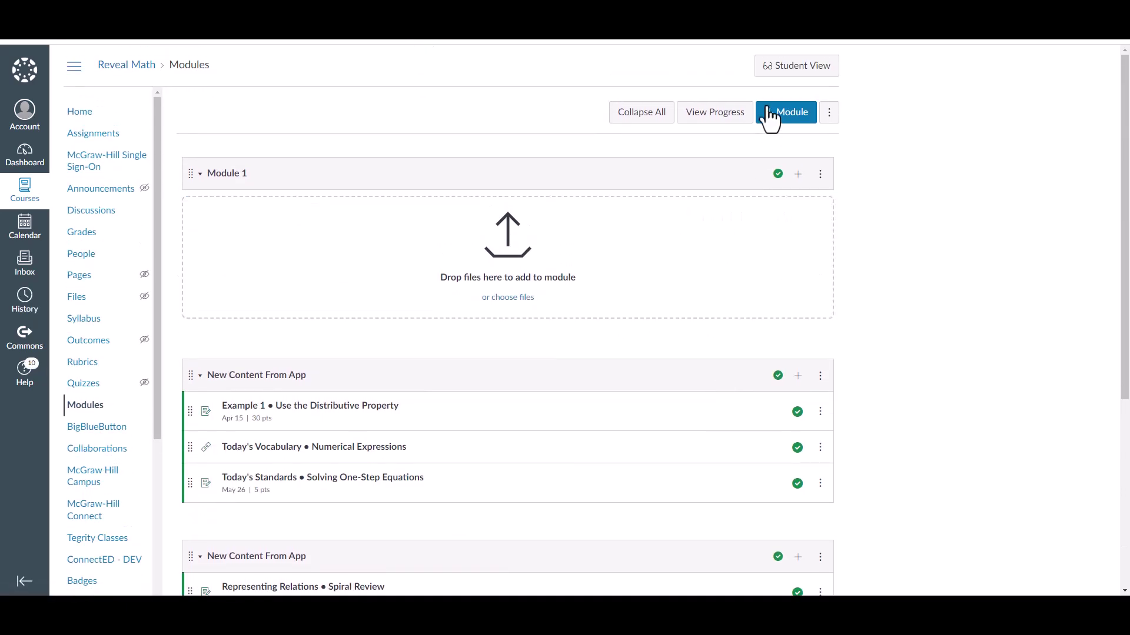
# Switch to Student View and look through the course modules as a student.
pyautogui.click(790, 73)
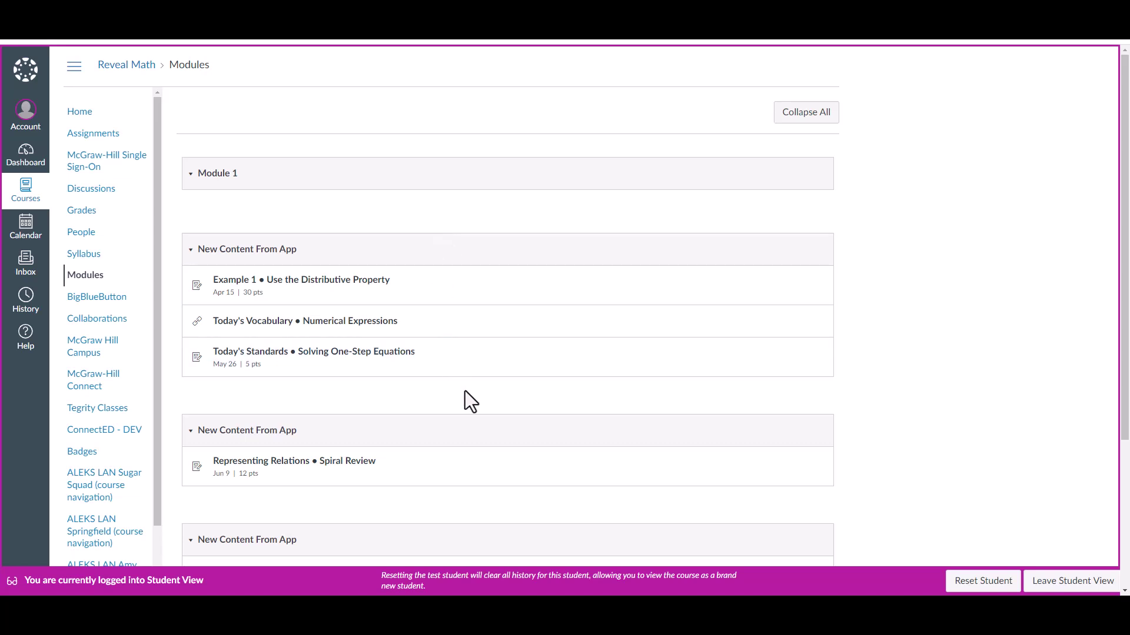
pyautogui.scroll(-2, 475, 353)
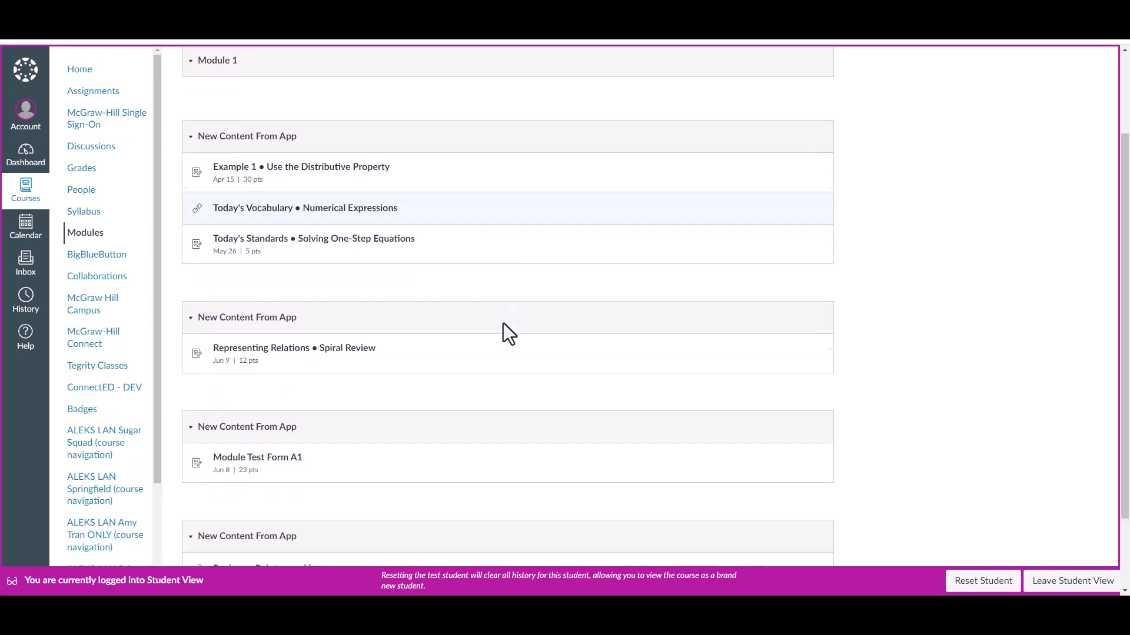
pyautogui.scroll(2, 486, 332)
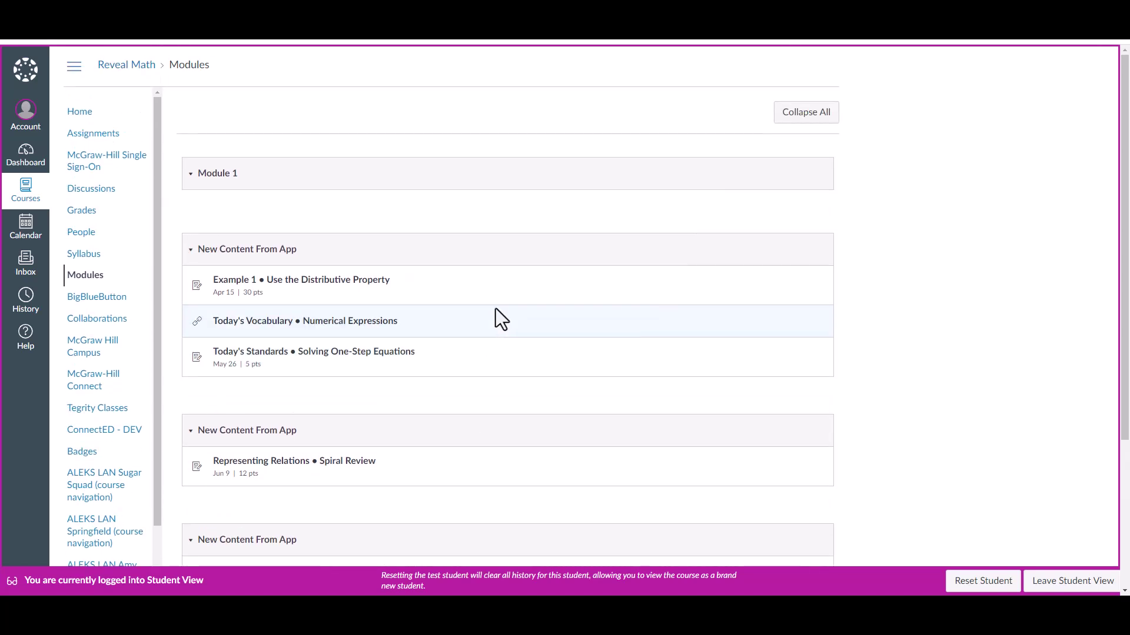
# Open the Example 1 Use the Distributive Property assignment as the test student, return to the course home and leave Student View.
pyautogui.click(301, 287)
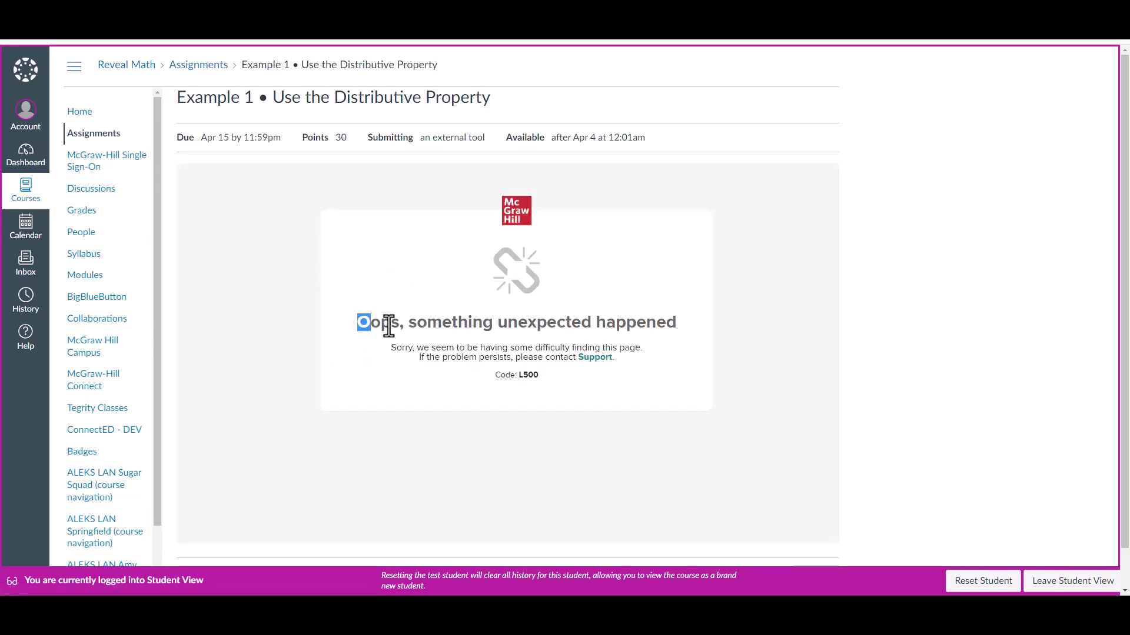
pyautogui.moveTo(364, 327); pyautogui.dragTo(567, 383)
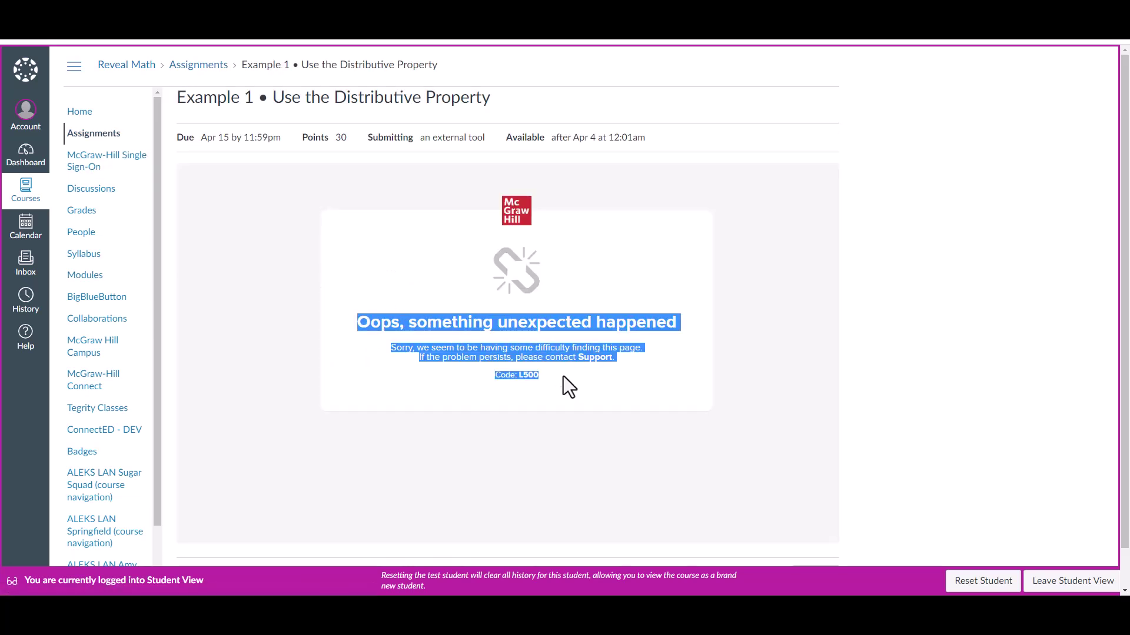
pyautogui.click(84, 118)
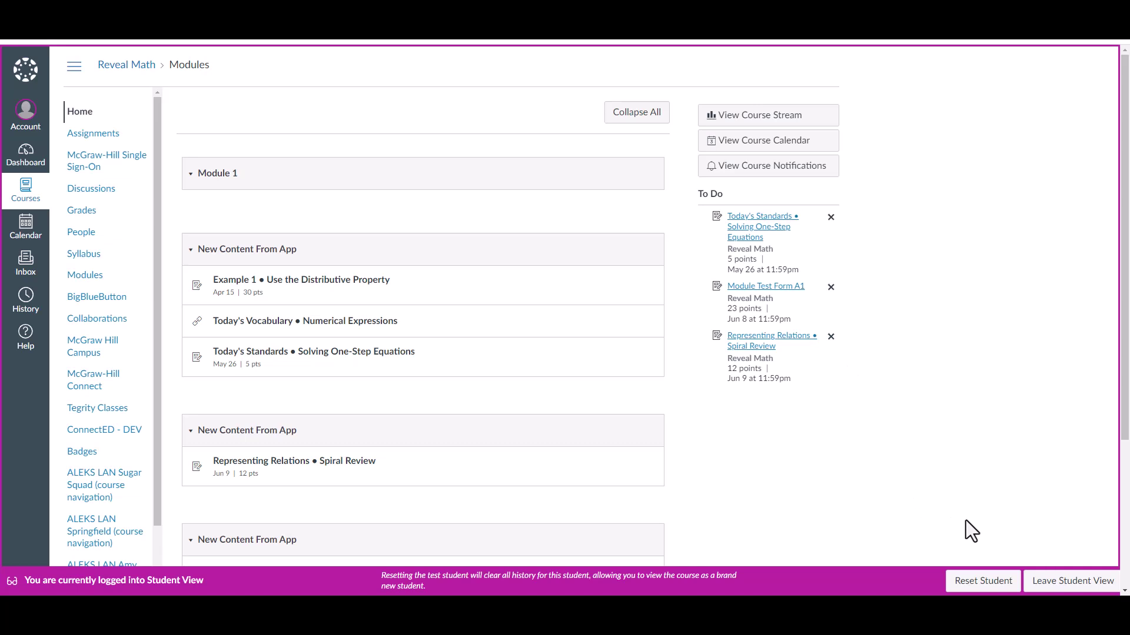
pyautogui.click(1042, 571)
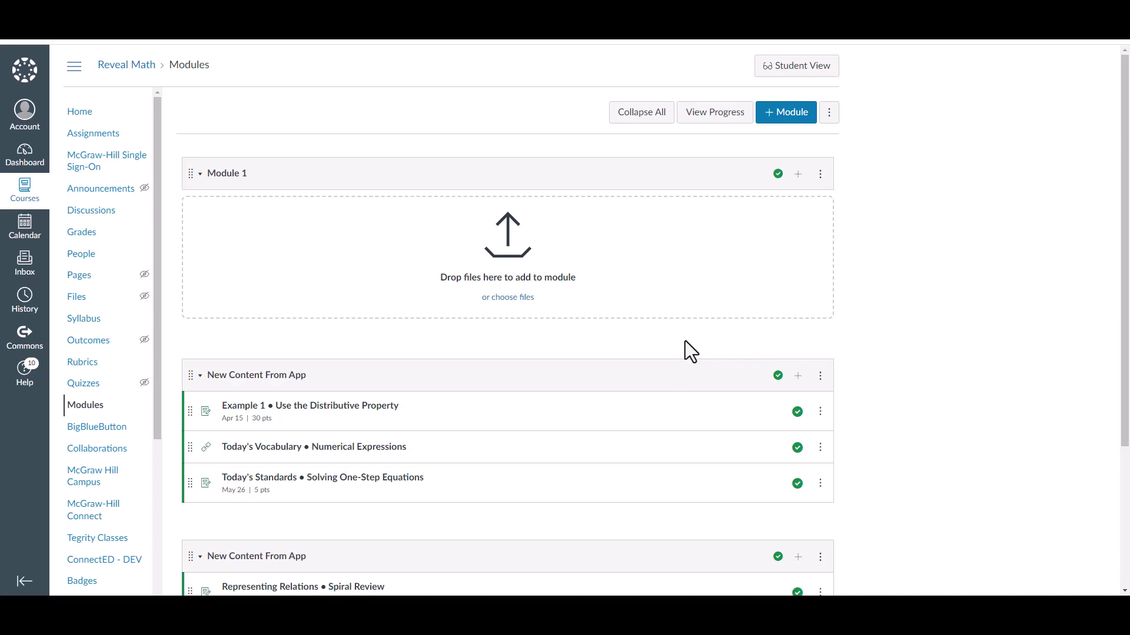
# Open the McGraw Hill LTI Link: Grades and Assignment Integration from the course modules and launch the primary section.
pyautogui.scroll(-3, 685, 333)
pyautogui.scroll(3, 721, 363)
pyautogui.click(827, 119)
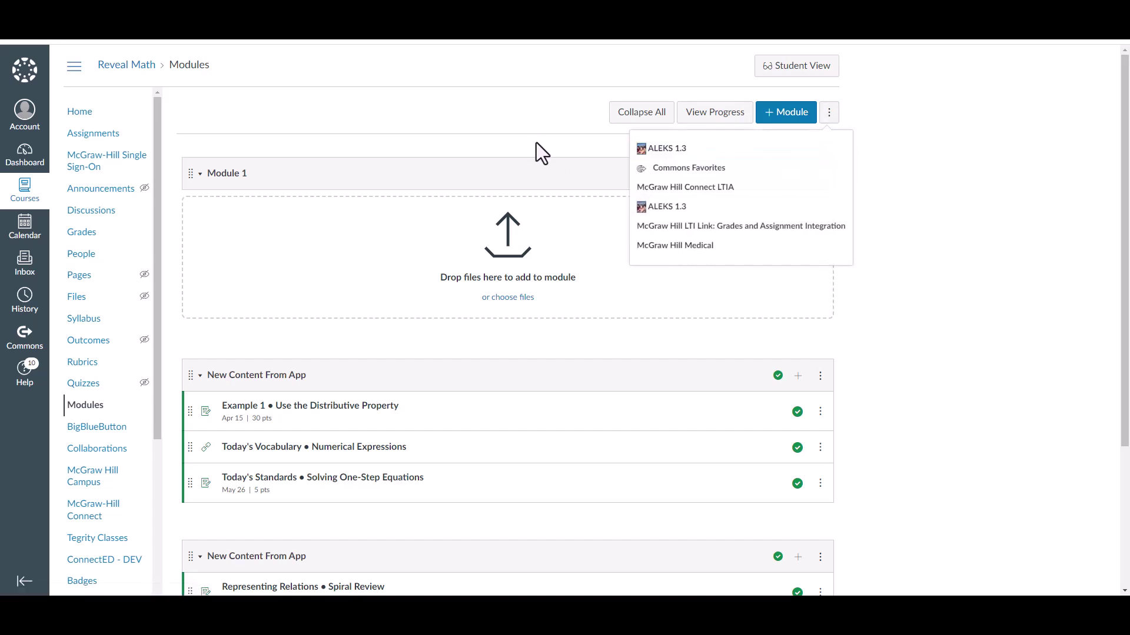
pyautogui.click(775, 228)
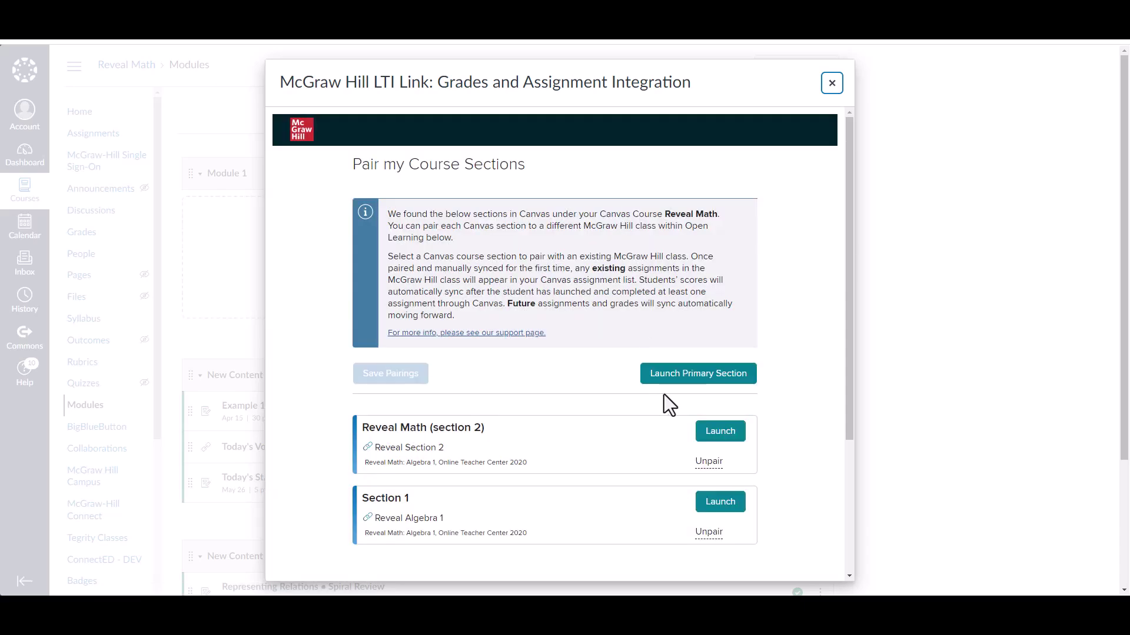
pyautogui.click(684, 377)
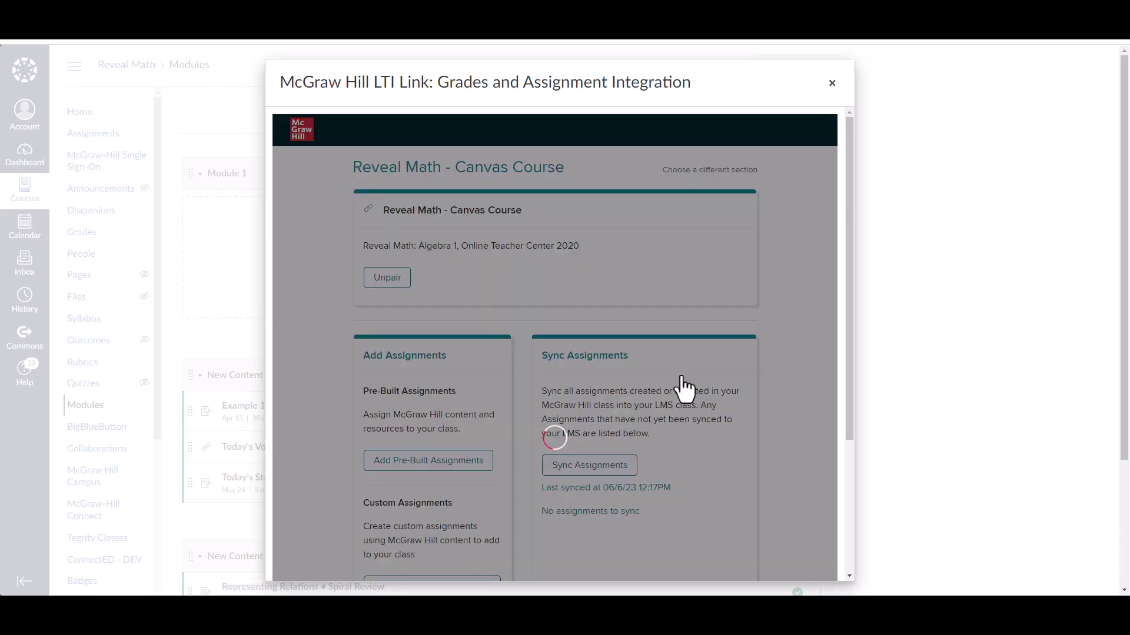
pyautogui.scroll(-1, 659, 301)
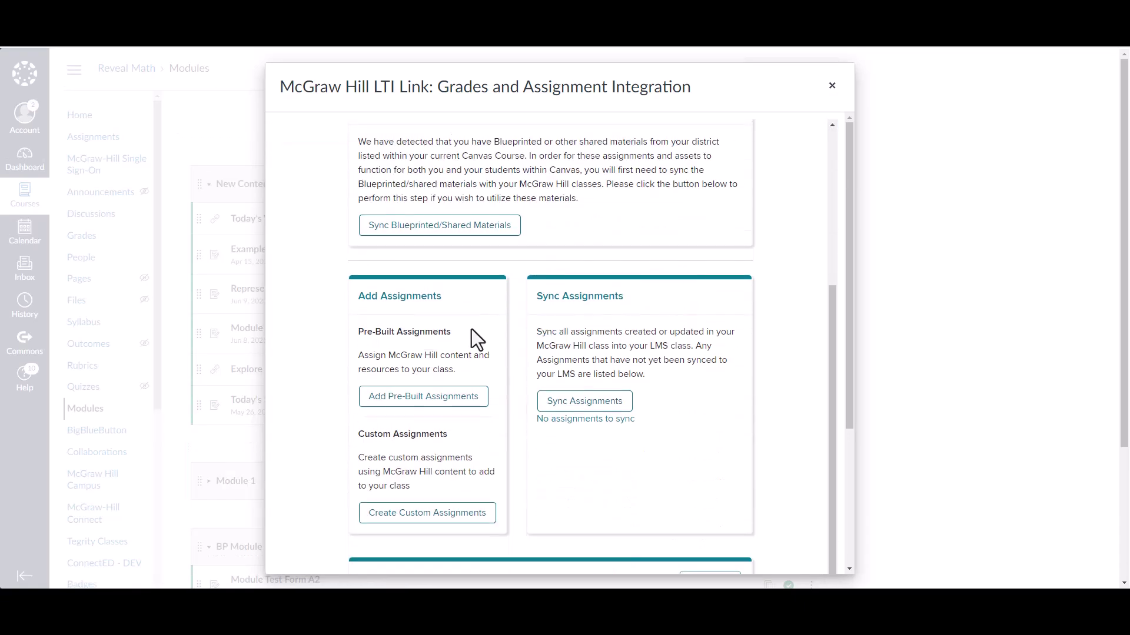
# Open the pre-built assignments for Lesson 3: Properties of Real Numbers and check the resources in its Launch section.
pyautogui.click(451, 399)
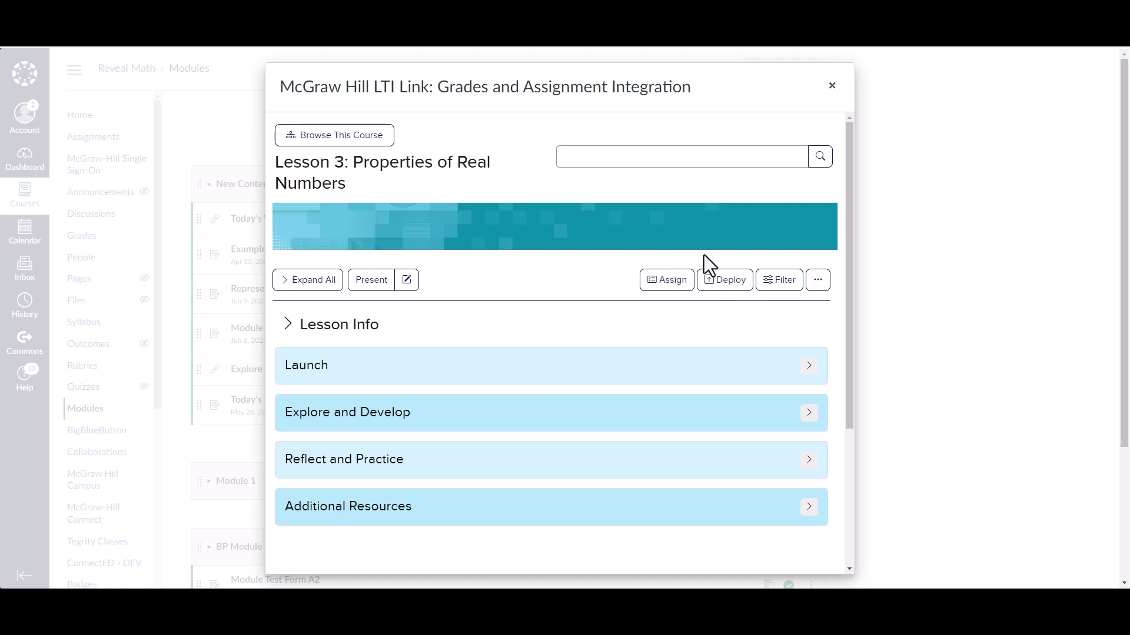
pyautogui.click(809, 367)
pyautogui.scroll(-3, 777, 353)
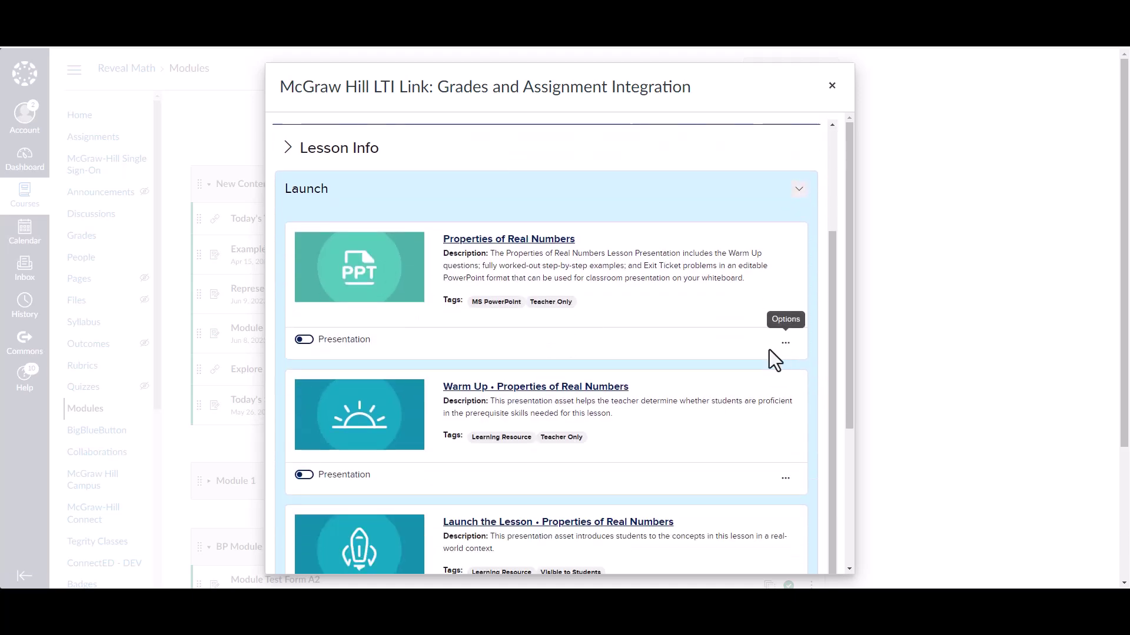
pyautogui.scroll(3, 765, 348)
pyautogui.click(801, 365)
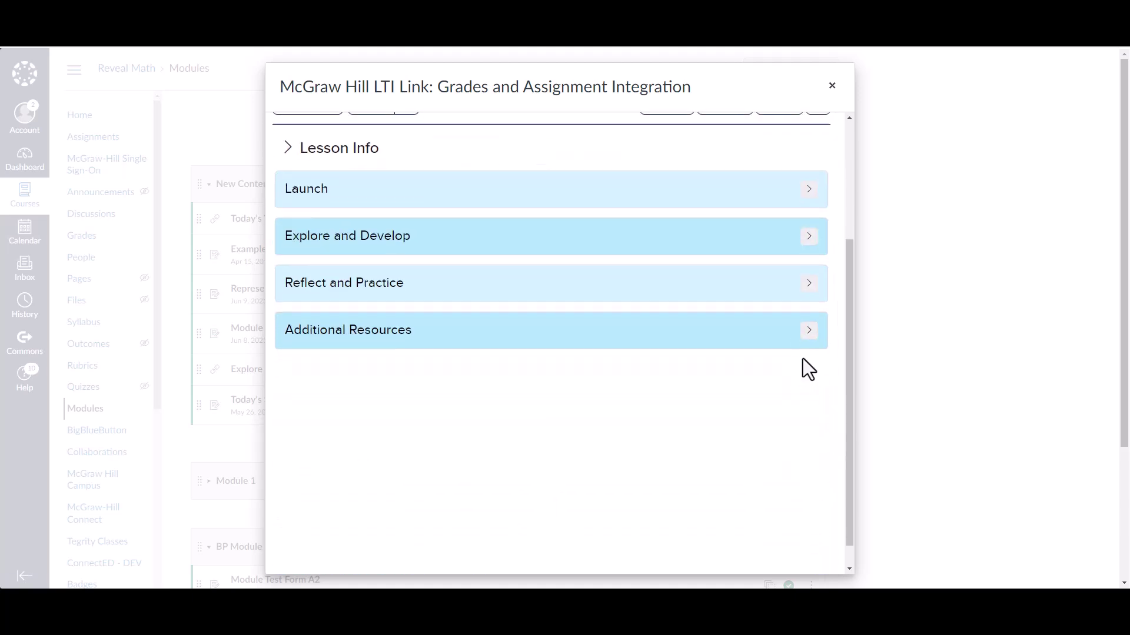
# Look through the Reflect and Practice resources of Lesson 3, including the Exit Ticket, Practice and Extra Practice items.
pyautogui.click(810, 284)
pyautogui.scroll(-3, 776, 315)
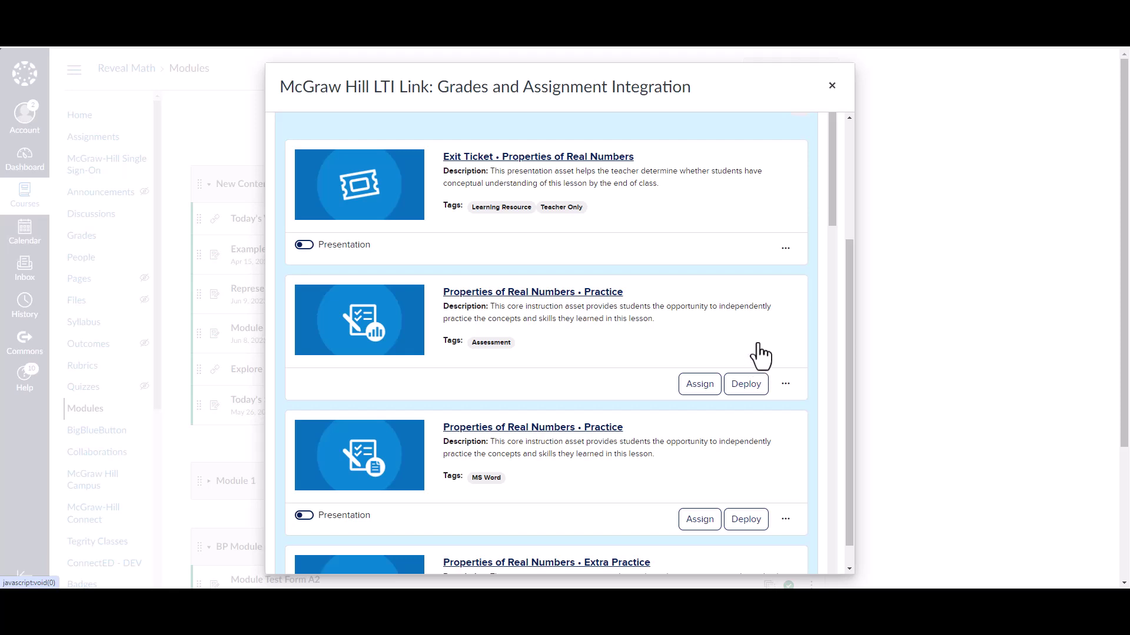
pyautogui.scroll(-2, 728, 355)
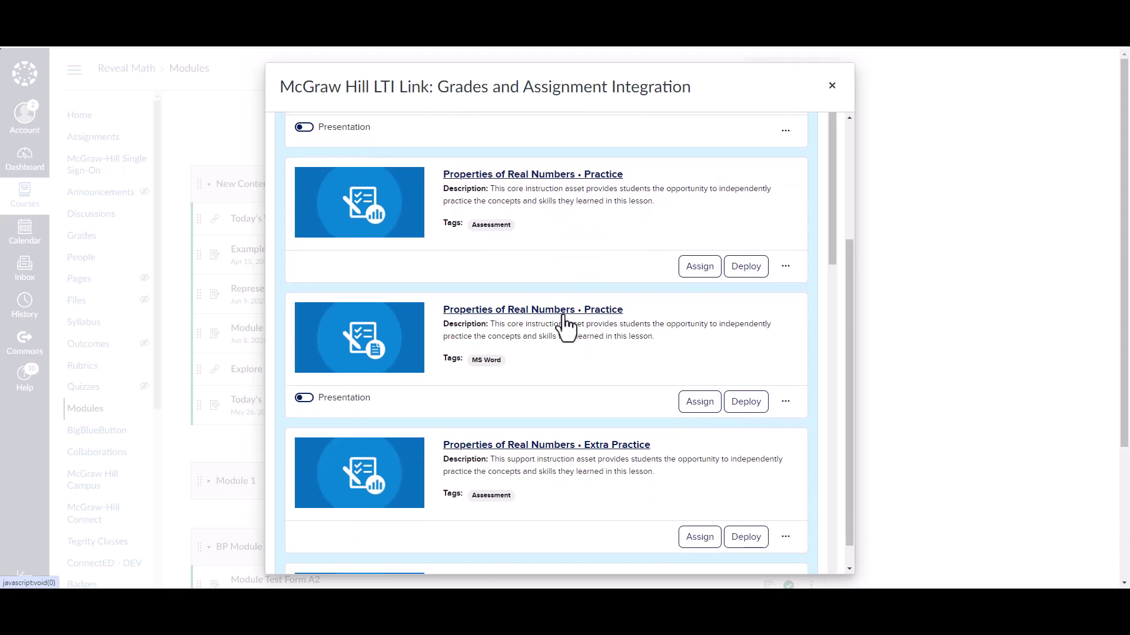
pyautogui.scroll(-2, 616, 302)
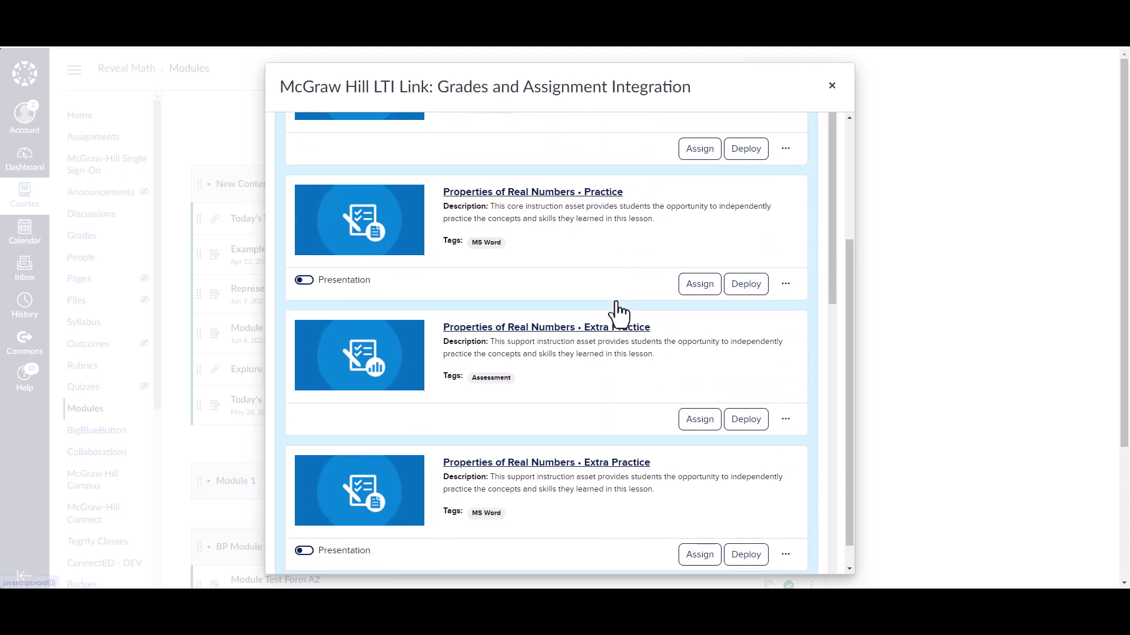
pyautogui.scroll(-8, 621, 353)
pyautogui.scroll(12, 701, 379)
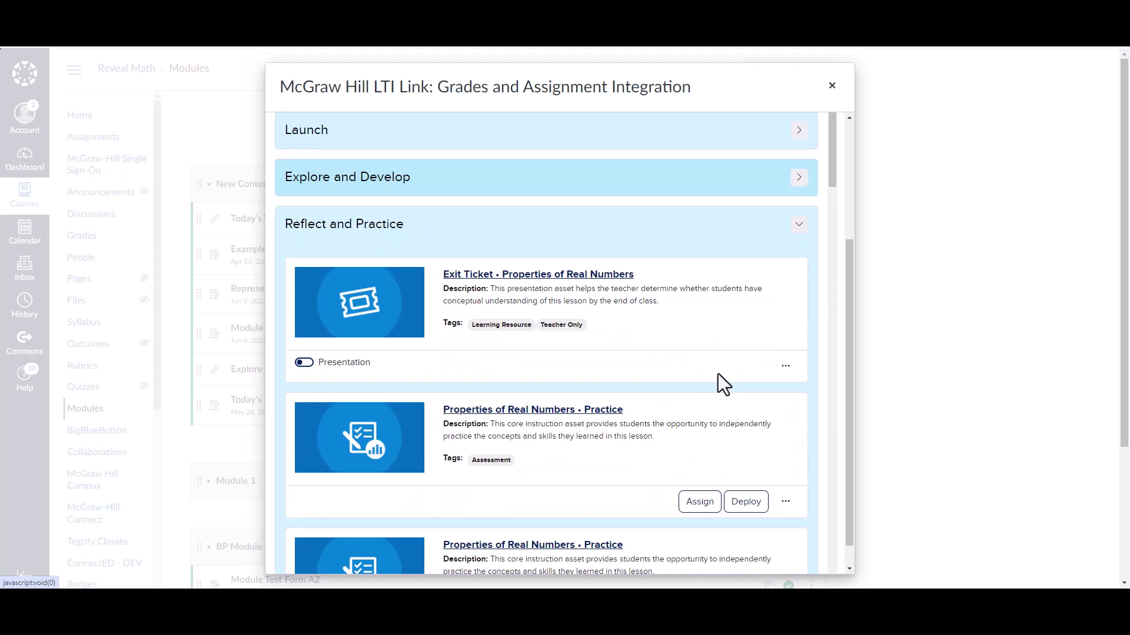
pyautogui.scroll(1, 723, 353)
pyautogui.click(789, 287)
pyautogui.scroll(3, 742, 303)
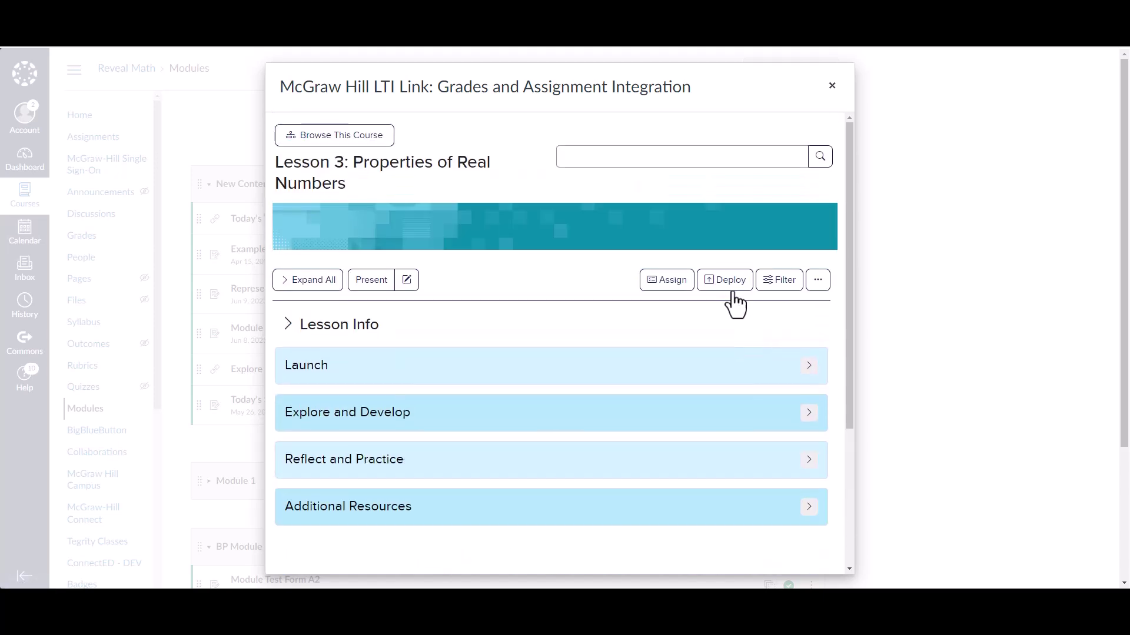
pyautogui.click(731, 281)
pyautogui.scroll(-5, 671, 339)
pyautogui.click(296, 323)
pyautogui.scroll(-10, 309, 377)
pyautogui.click(311, 298)
pyautogui.click(303, 406)
pyautogui.scroll(12, 682, 406)
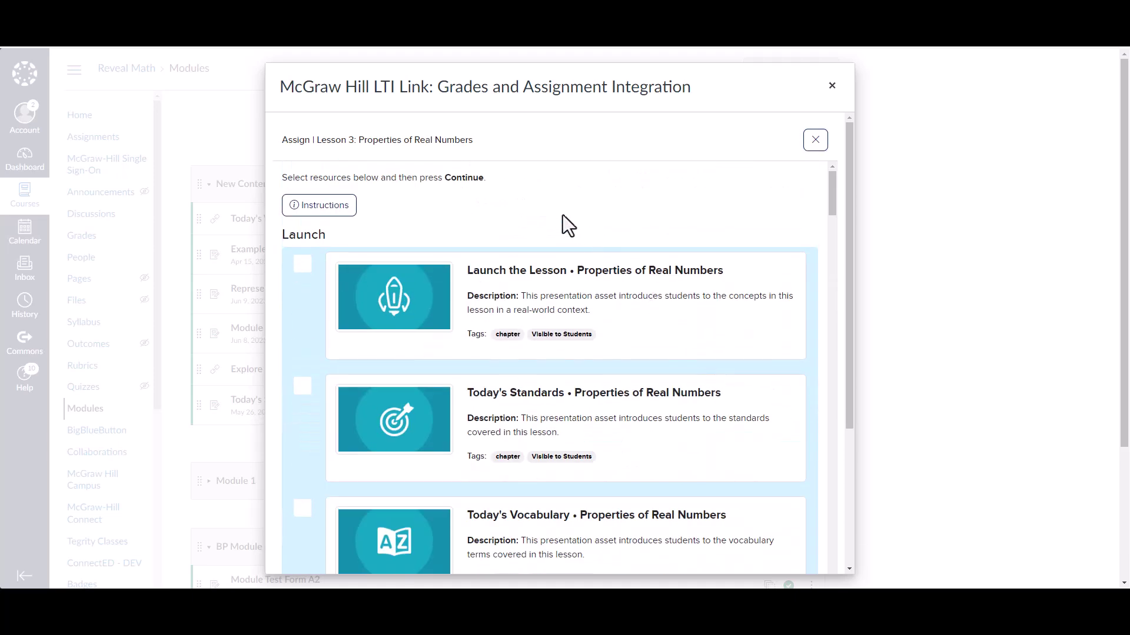
pyautogui.click(814, 144)
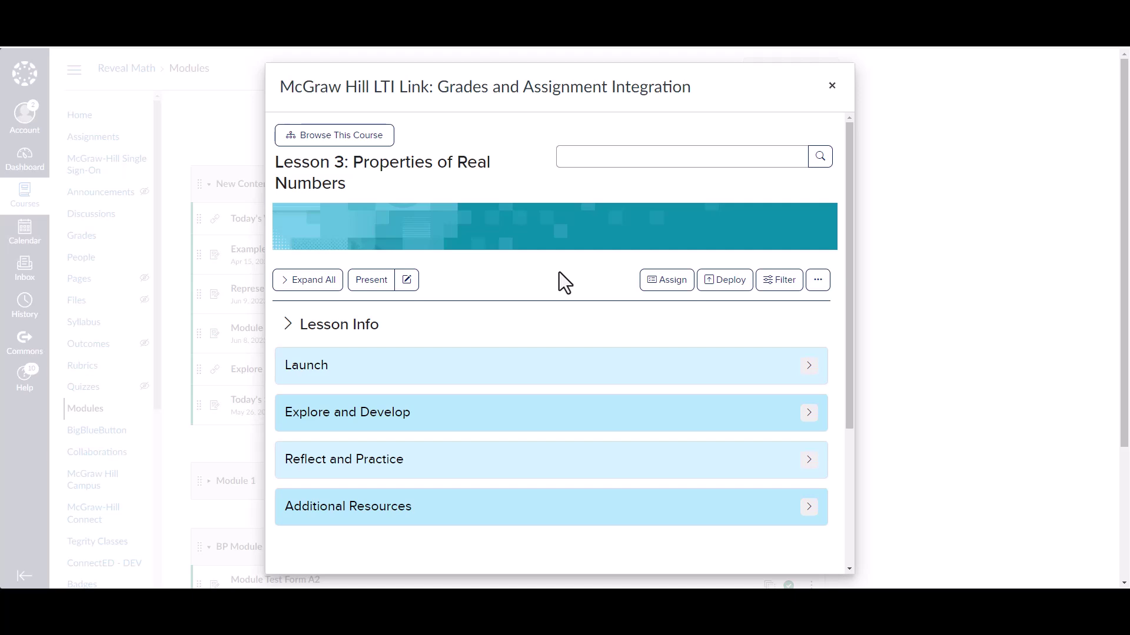
# Deploy Check • Properties of Equality and Learn • Identities and Inverses from the Explore and Develop section of Lesson 3 to the course.
pyautogui.click(801, 425)
pyautogui.scroll(-5, 637, 355)
pyautogui.scroll(6, 644, 365)
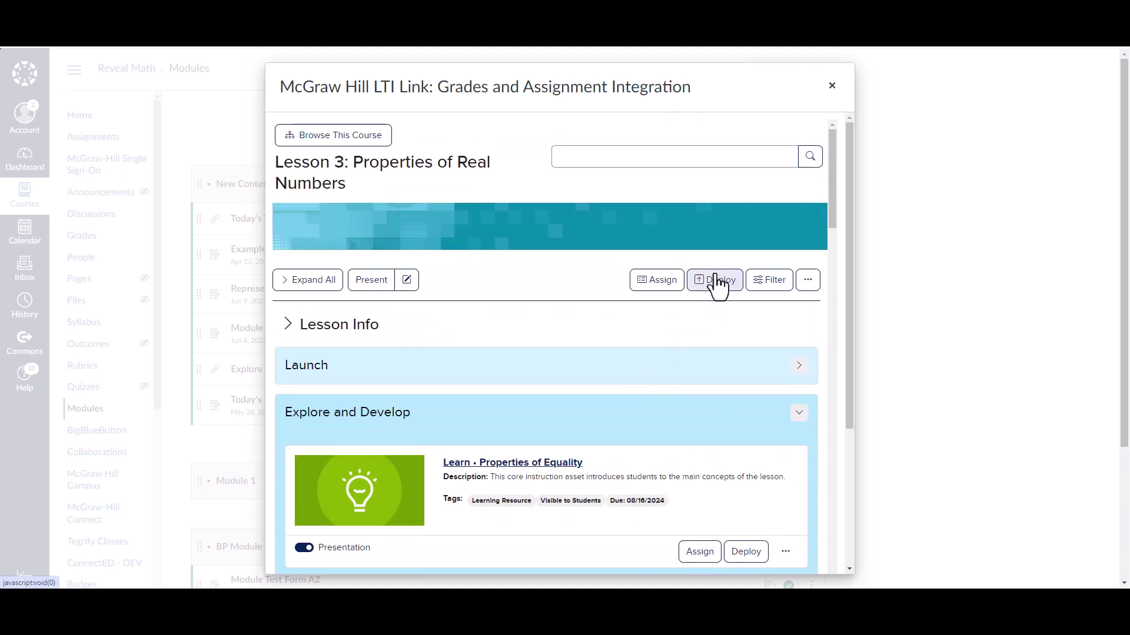
pyautogui.click(713, 284)
pyautogui.scroll(-15, 513, 323)
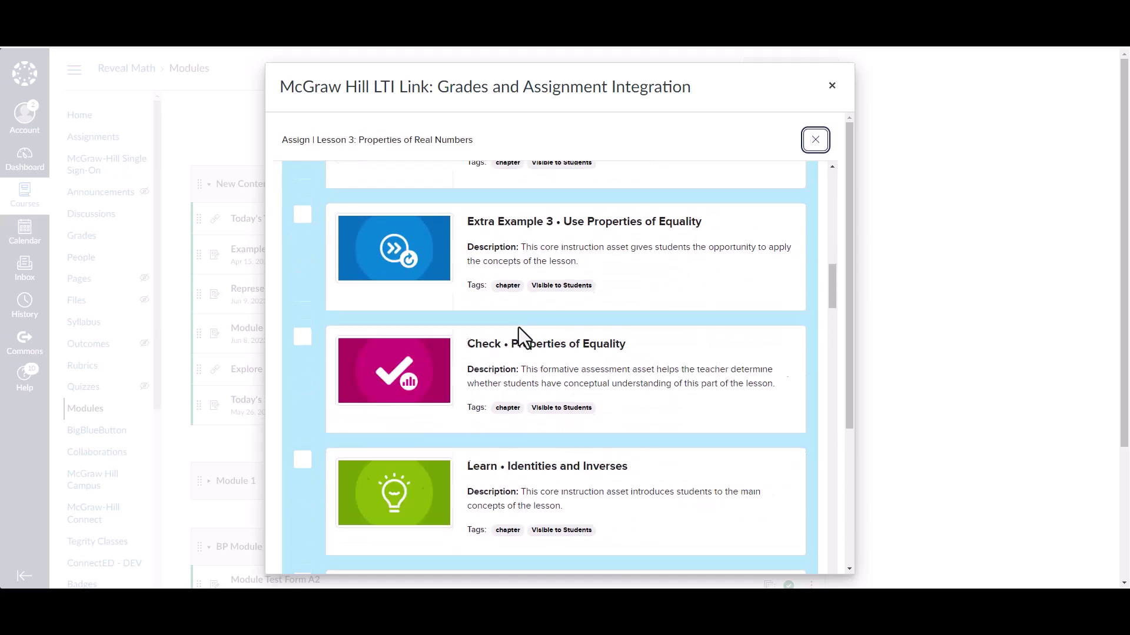
pyautogui.click(303, 416)
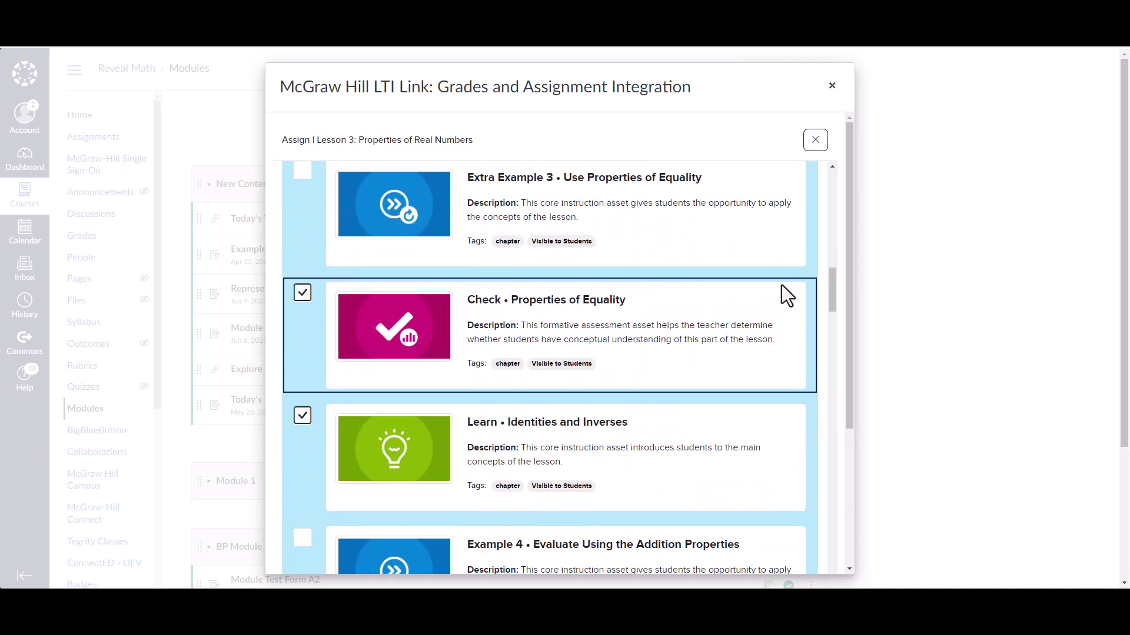
pyautogui.scroll(-4, 848, 312)
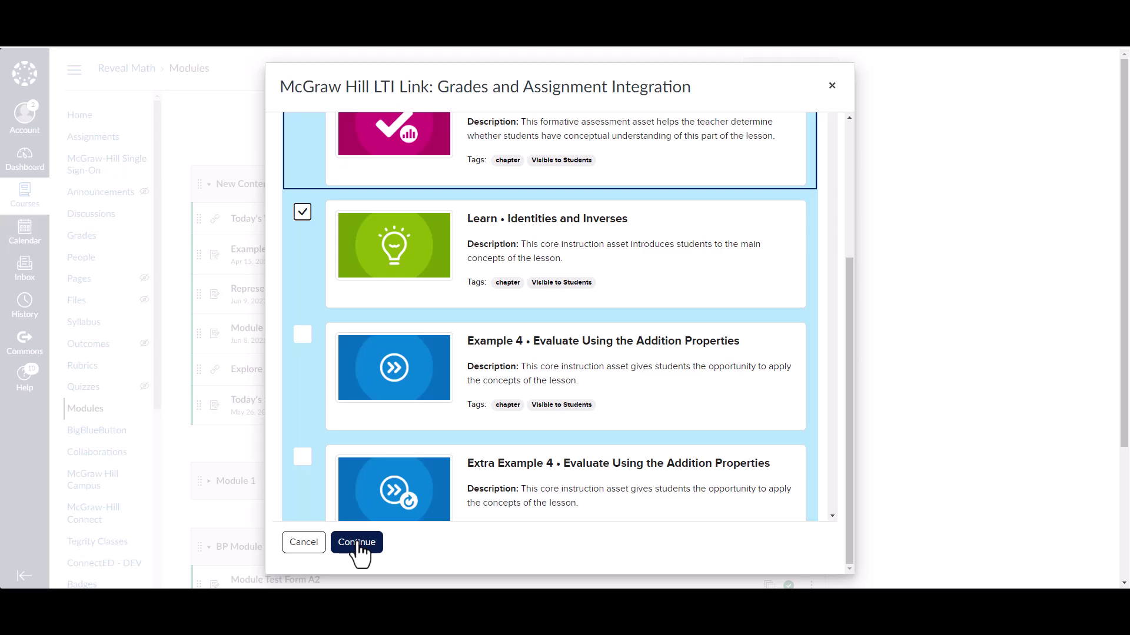
pyautogui.click(358, 542)
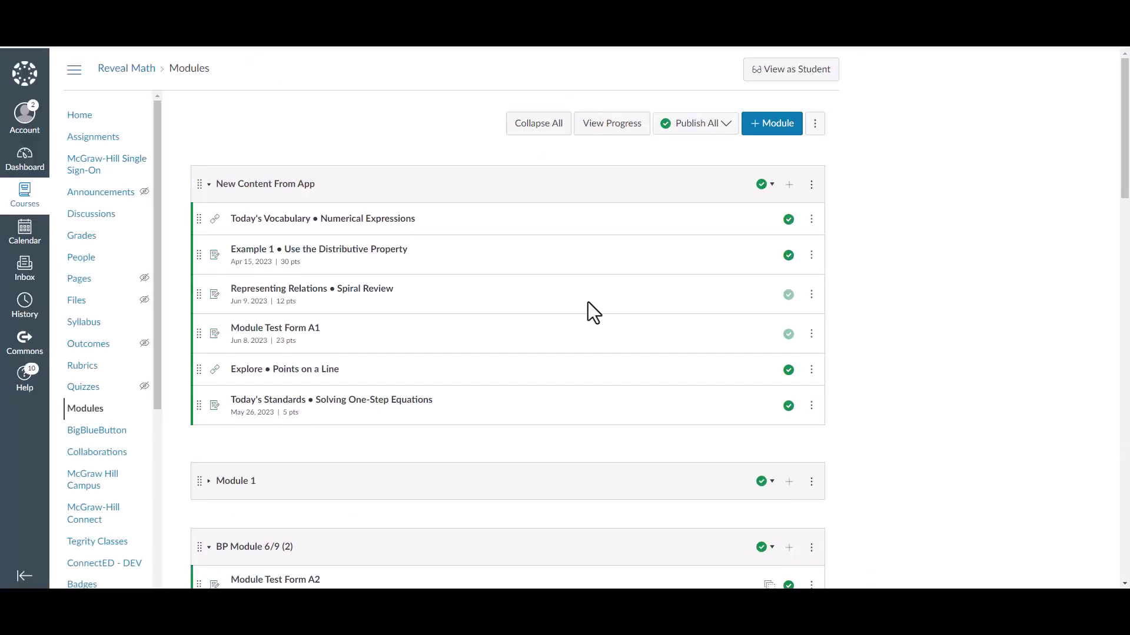
# Publish the last New Content From App module, holding Learn • Identities and Inverses and Check • Properties of Equality, with all its items.
pyautogui.scroll(-1, 764, 306)
pyautogui.scroll(-20, 788, 317)
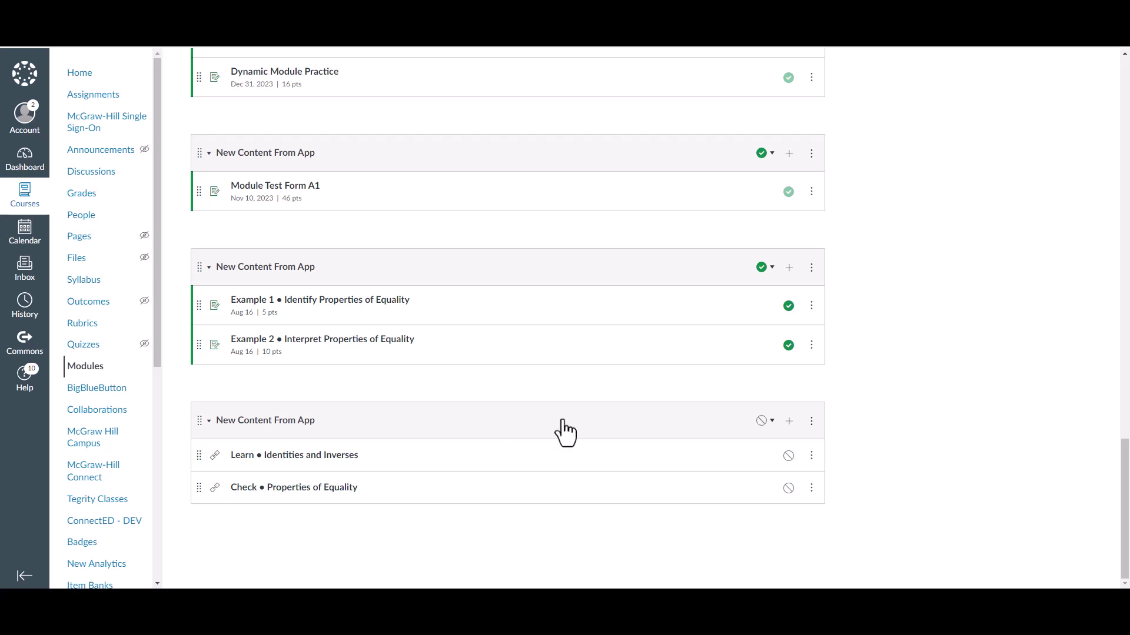
pyautogui.click(763, 421)
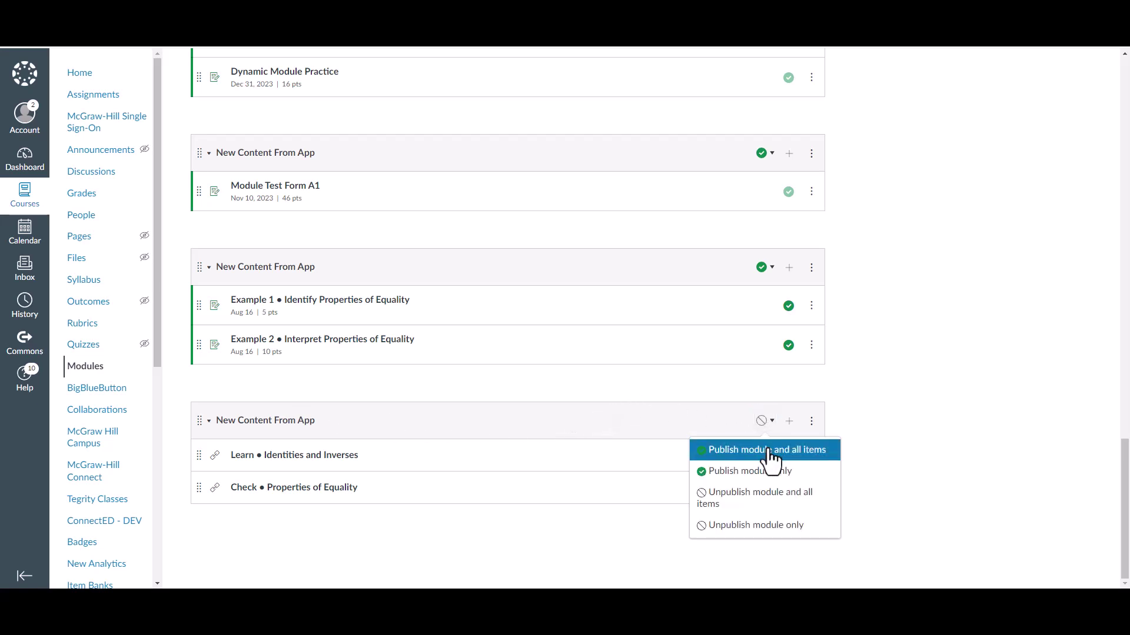
pyautogui.click(767, 450)
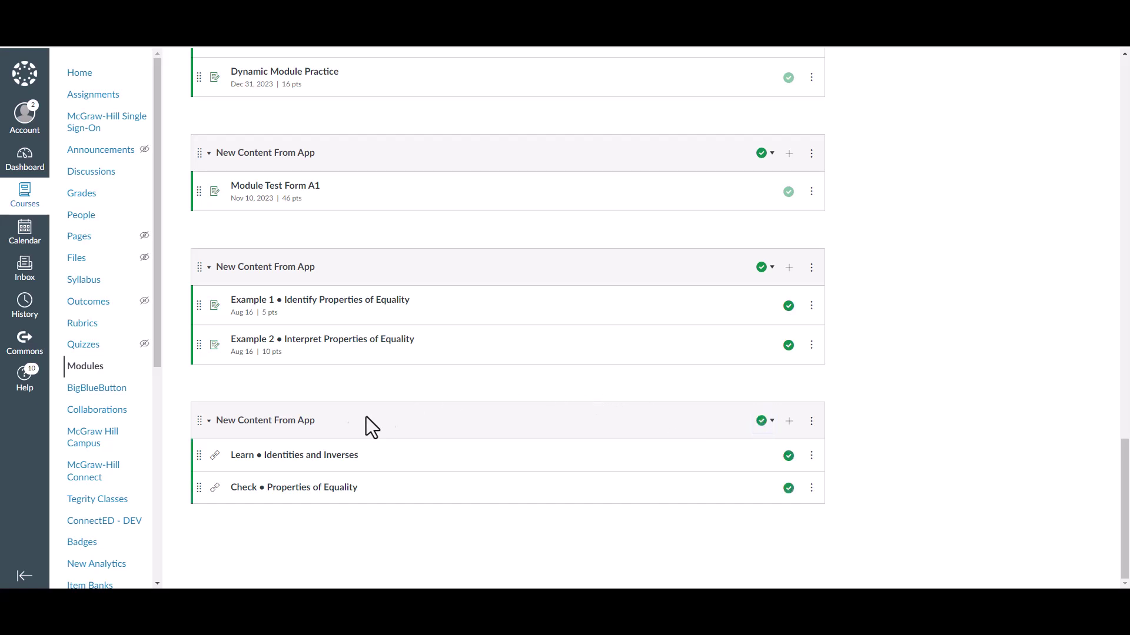